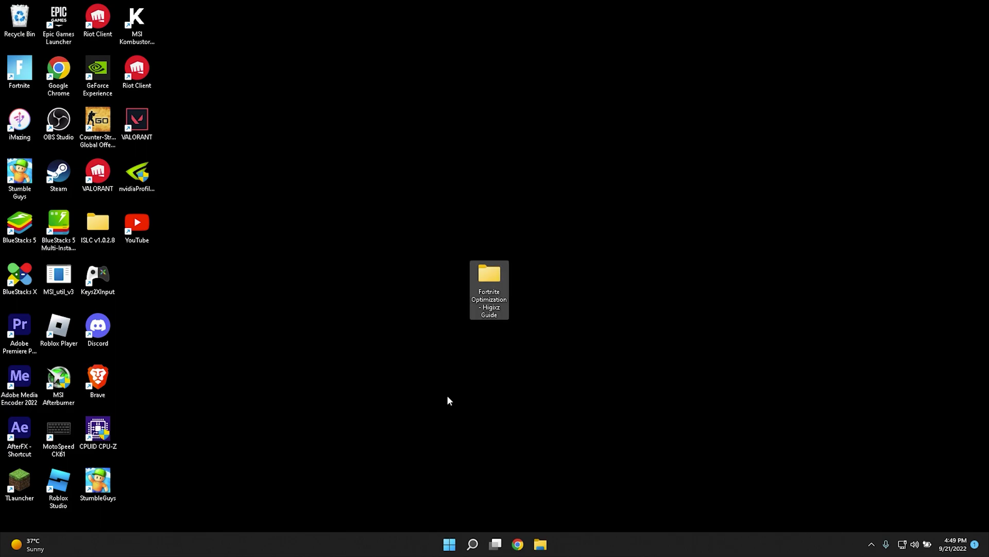
# Open the Fortnite optimization guide, look inside 1OPEN THIS FIRST, then return to the guide folder
pyautogui.click(471, 383)
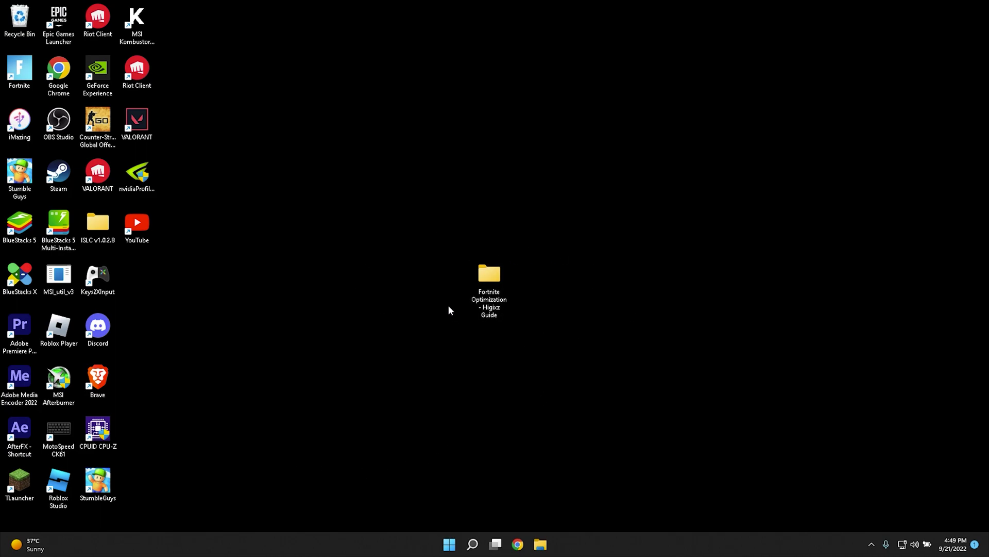
pyautogui.doubleClick(490, 282)
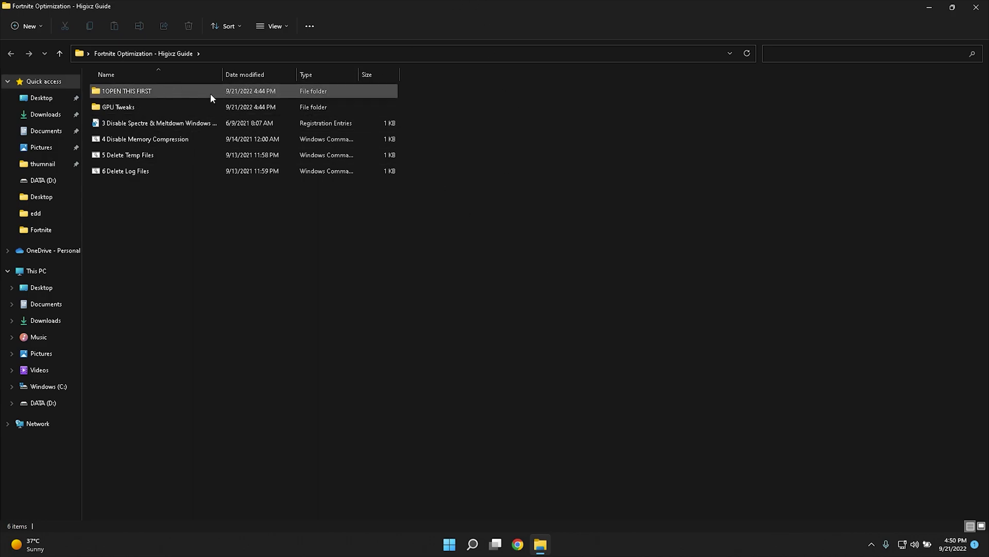
pyautogui.doubleClick(109, 95)
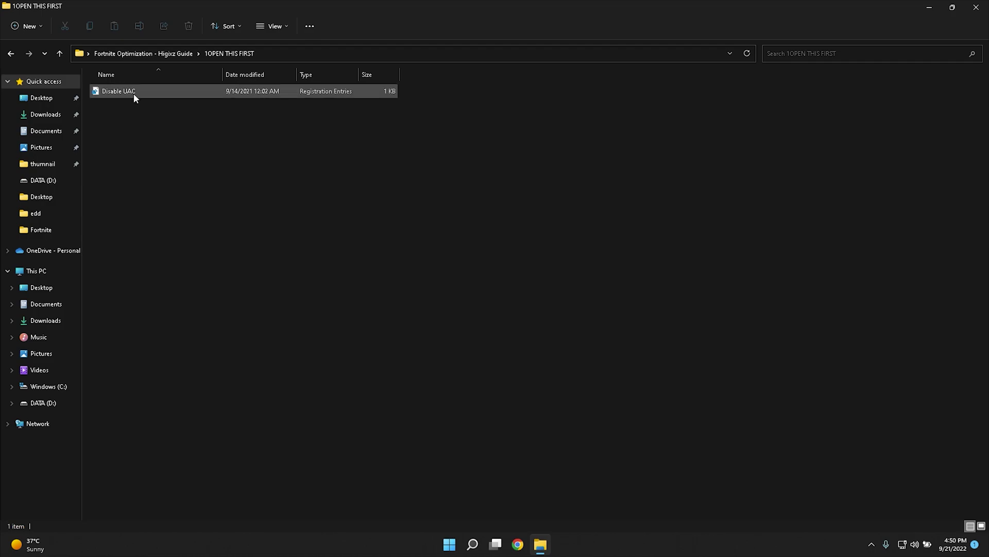
pyautogui.click(146, 57)
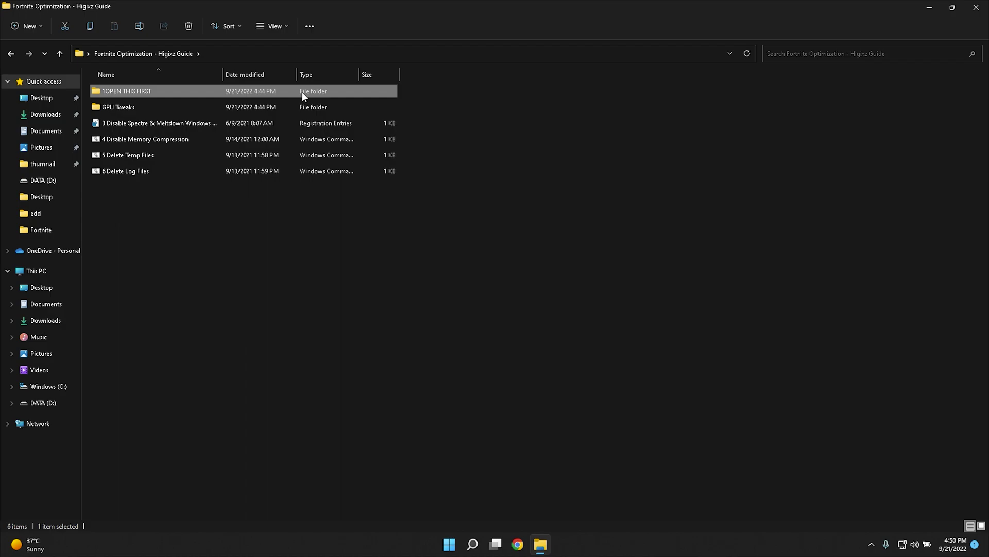
# Import Disable UAC.reg from 1OPEN THIS FIRST and confirm the registry prompts
pyautogui.doubleClick(136, 93)
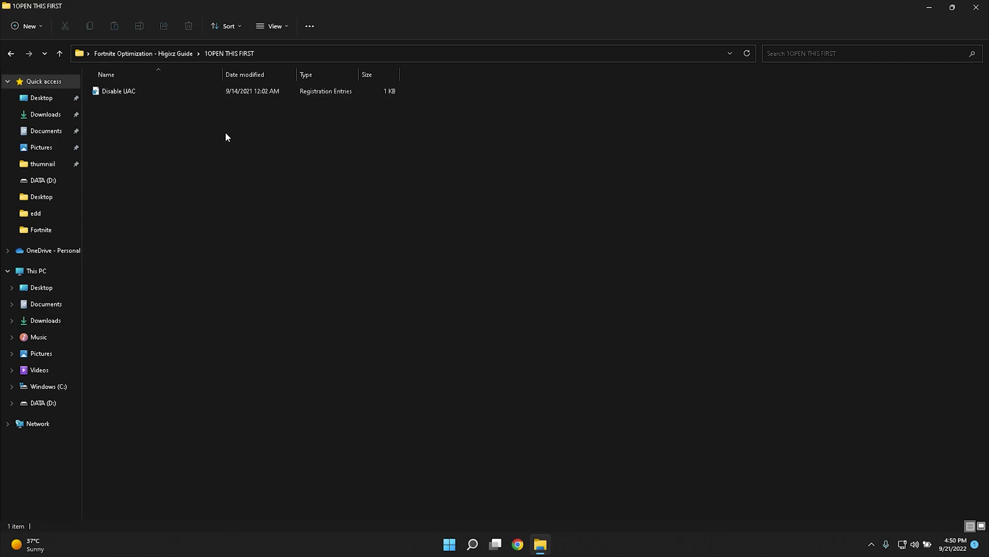
pyautogui.doubleClick(205, 95)
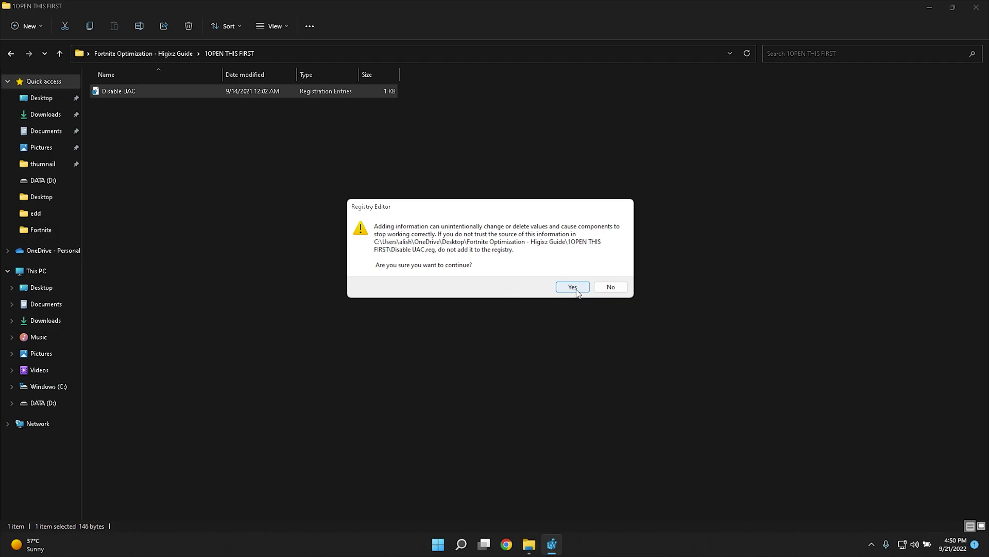
pyautogui.click(582, 288)
pyautogui.moveTo(610, 14); pyautogui.dragTo(742, 122)
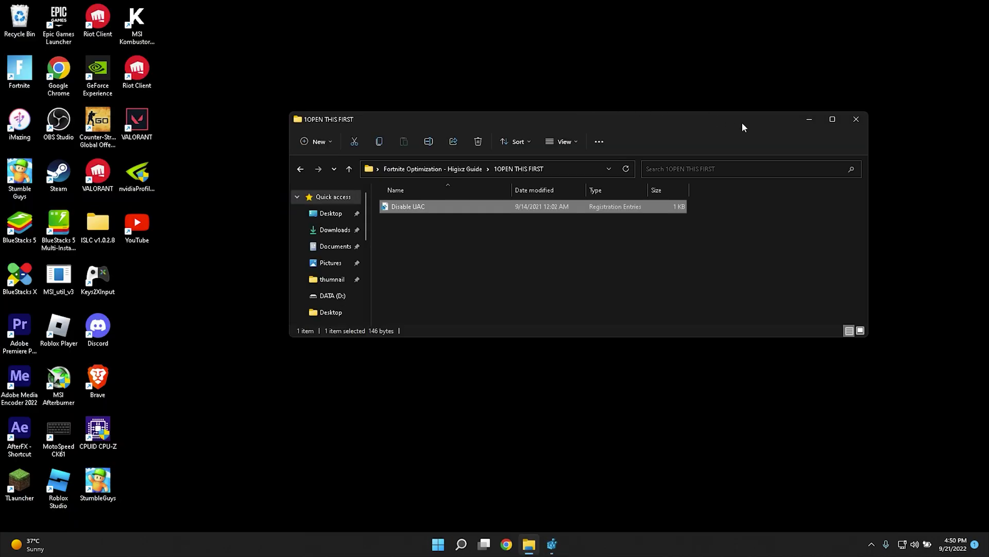
pyautogui.click(814, 125)
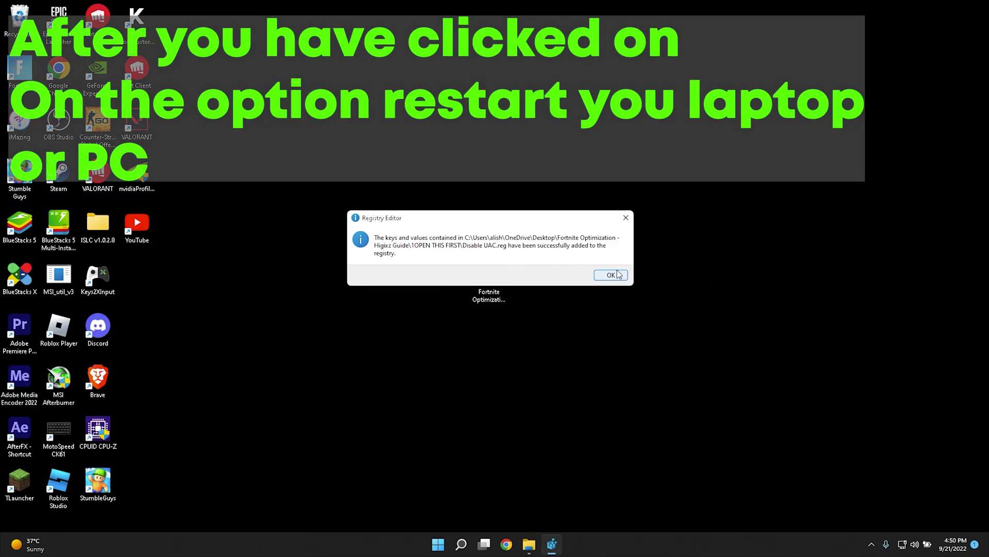
pyautogui.click(611, 274)
# View the Start menu power choices without restarting, then bring back the file window
pyautogui.click(449, 544)
pyautogui.click(622, 511)
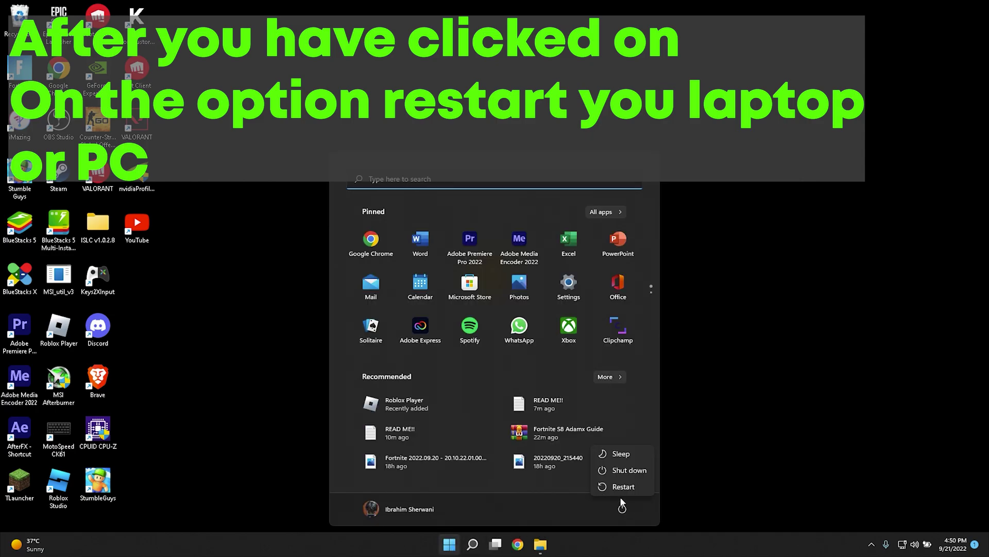
pyautogui.click(685, 461)
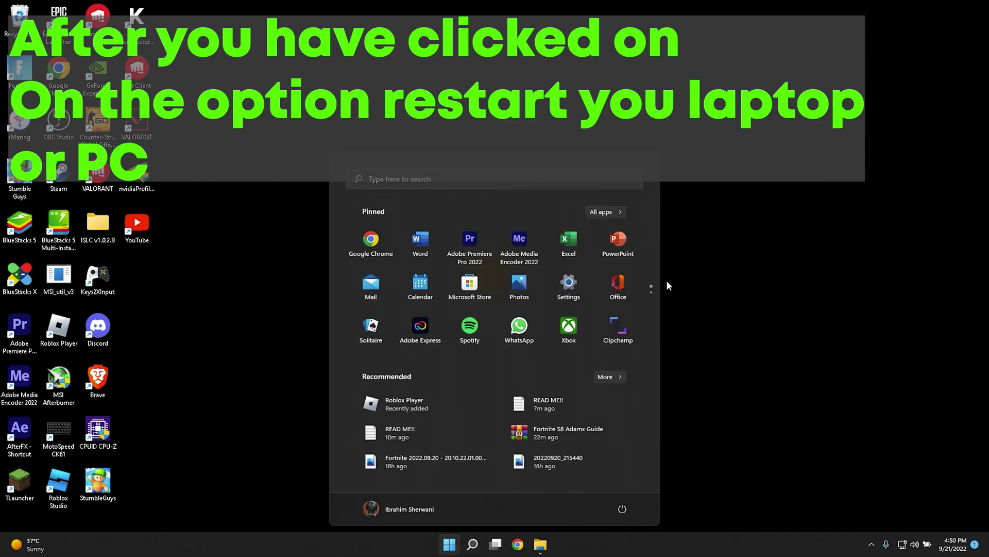
pyautogui.click(667, 280)
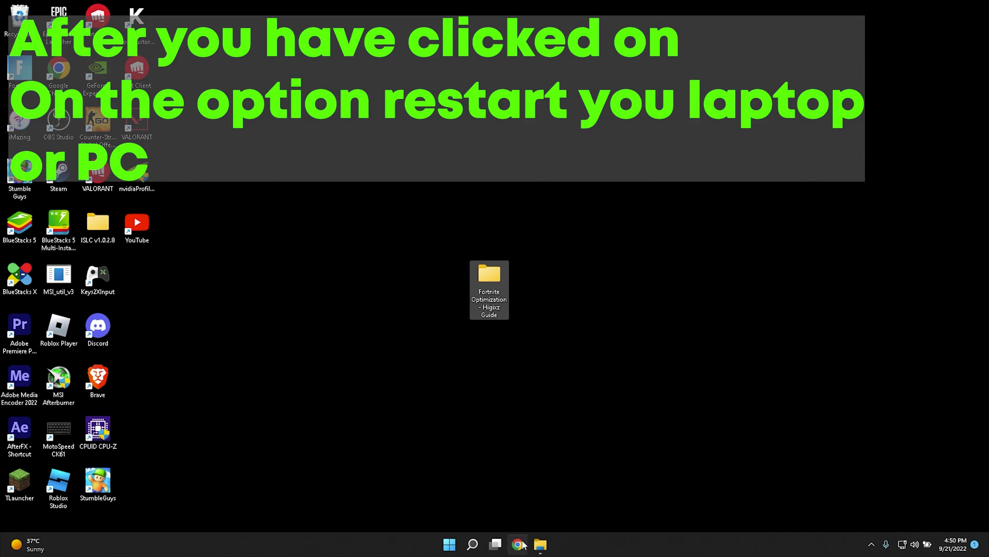
pyautogui.click(540, 545)
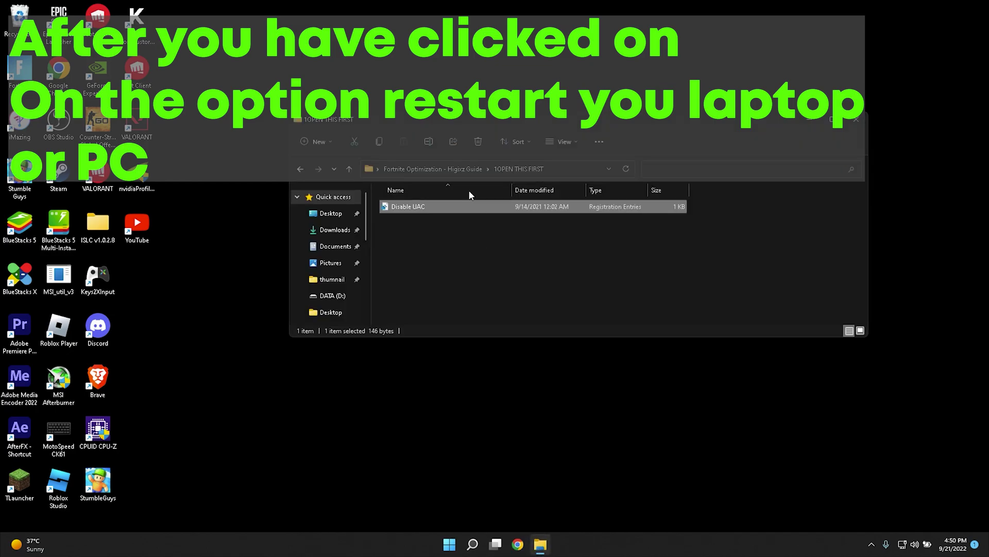
# Maximize the file window, go back to the guide folder and open GPU Tweaks
pyautogui.doubleClick(523, 125)
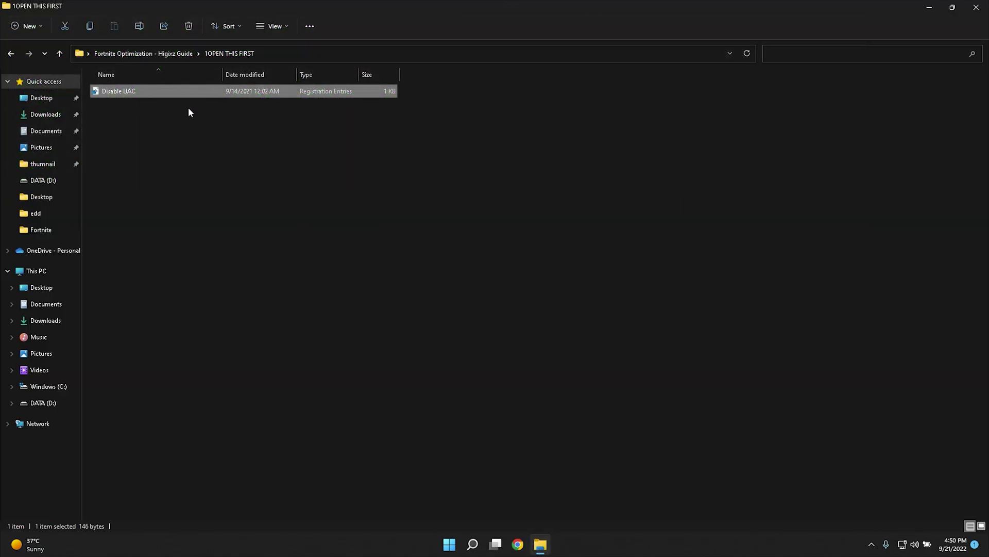
pyautogui.click(151, 54)
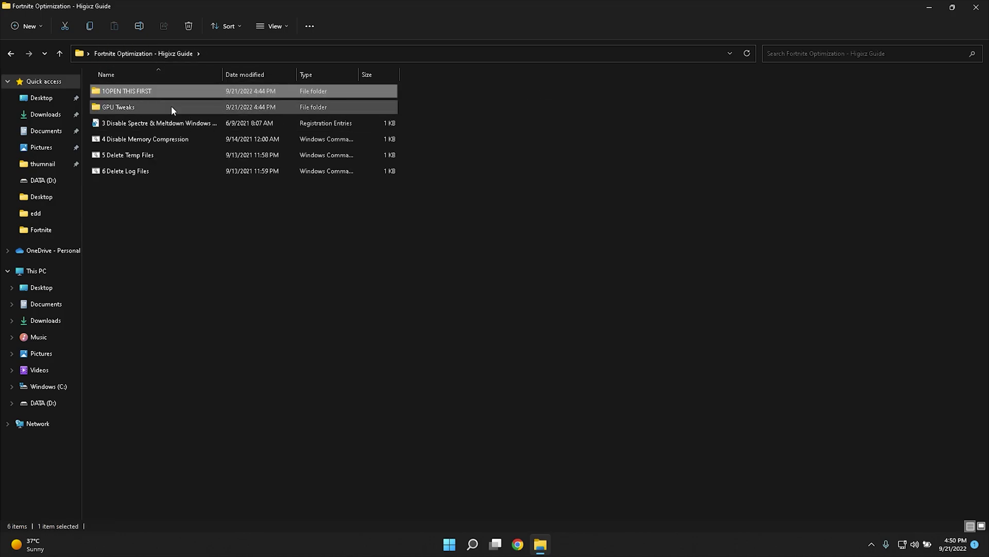
pyautogui.doubleClick(163, 108)
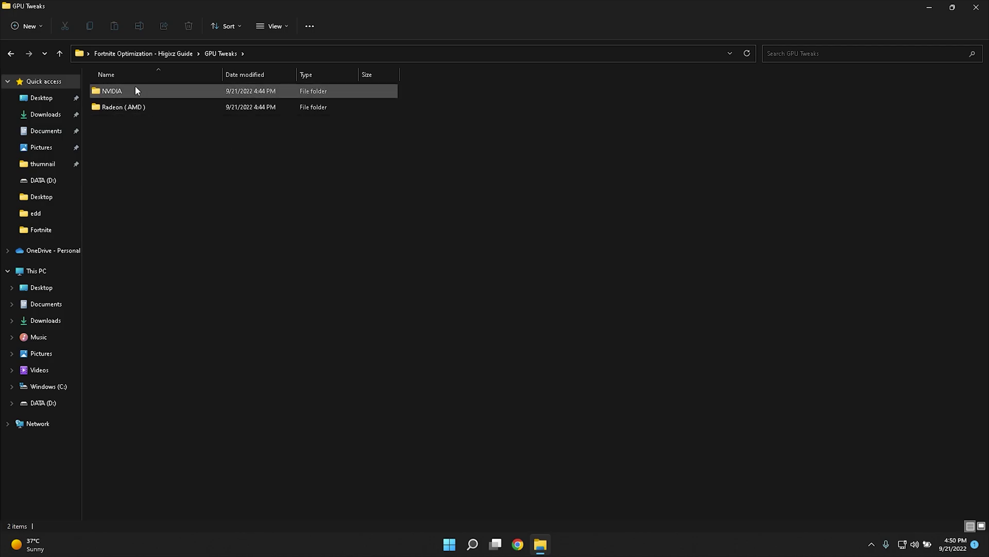
pyautogui.click(176, 98)
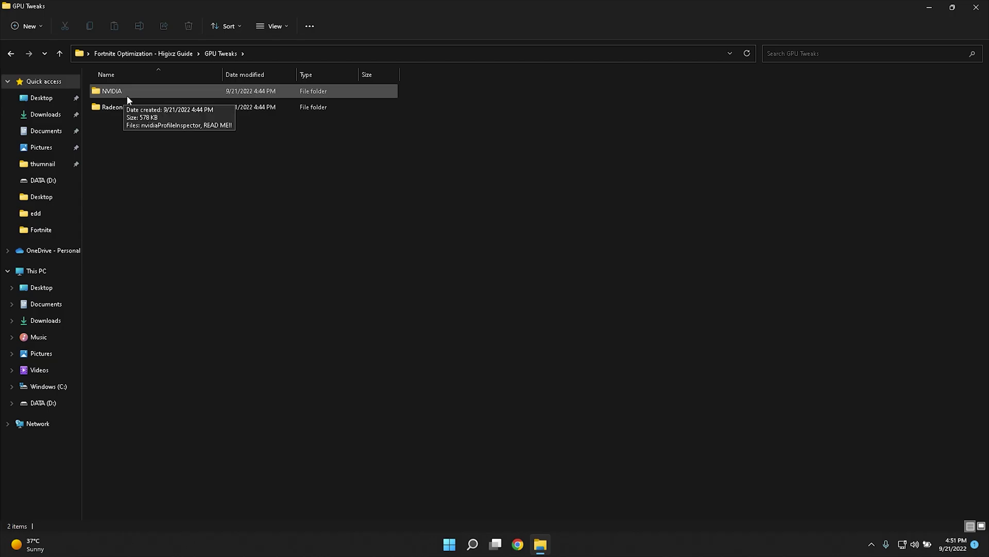
# Launch Task Manager from Start search and view the GeForce GTX 1050 Ti GPU performance page
pyautogui.click(449, 543)
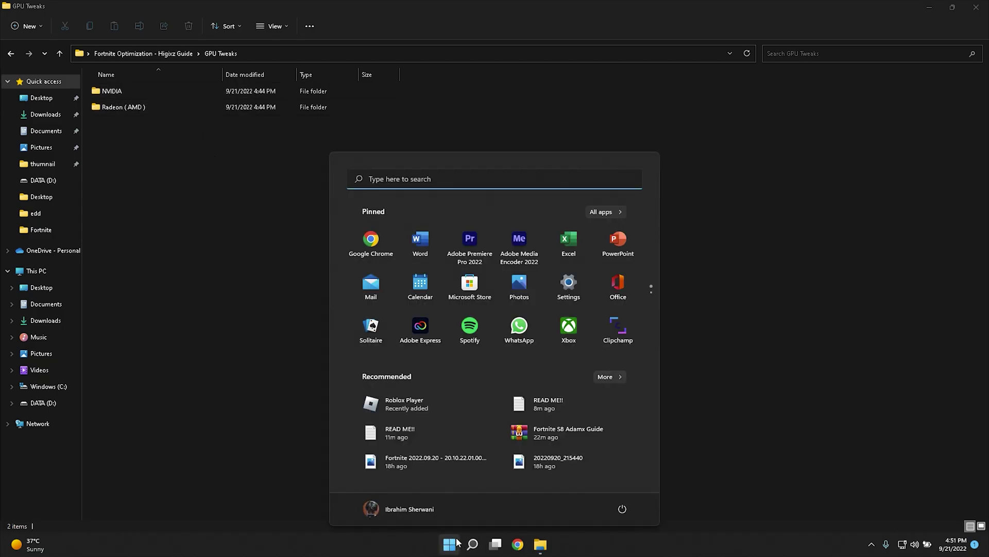
pyautogui.click(445, 186)
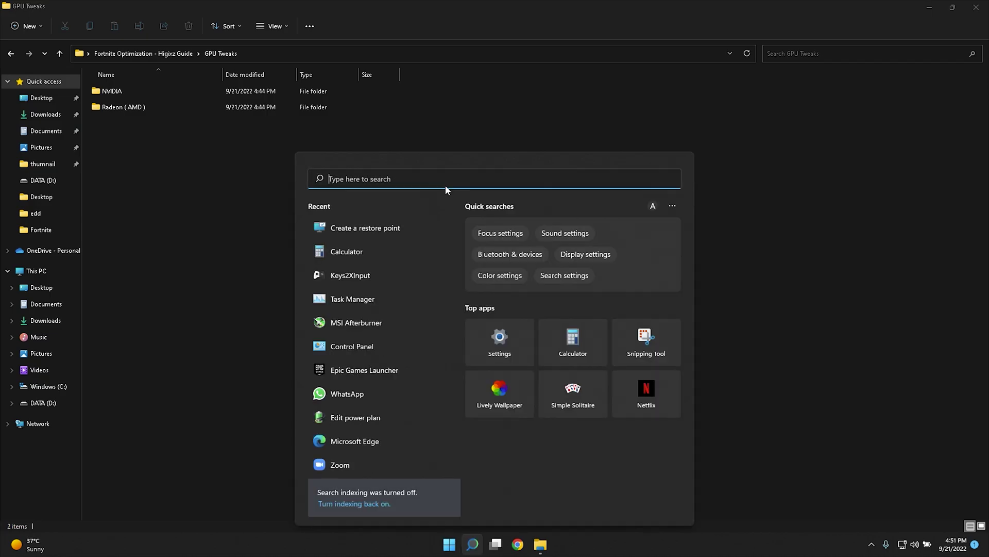
pyautogui.write('tas')
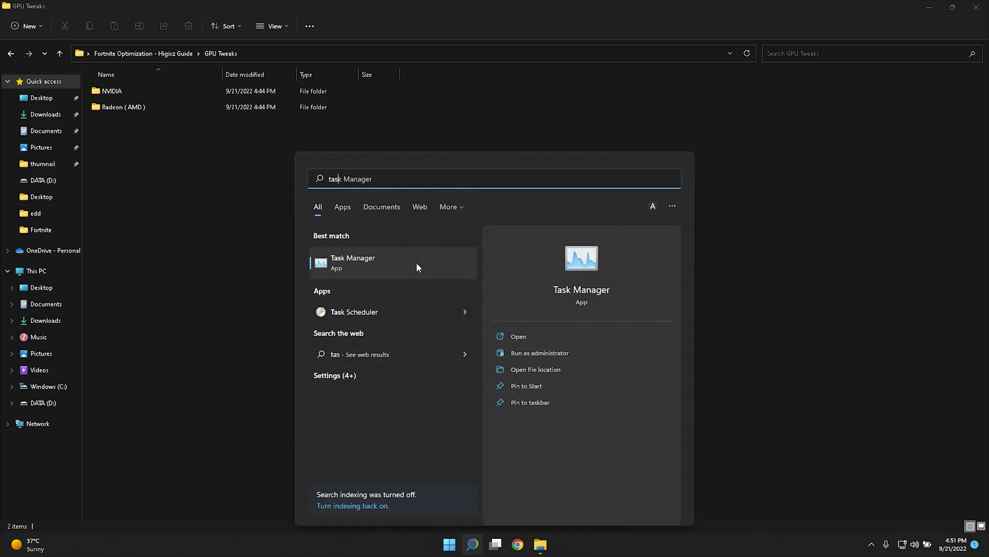
pyautogui.click(417, 267)
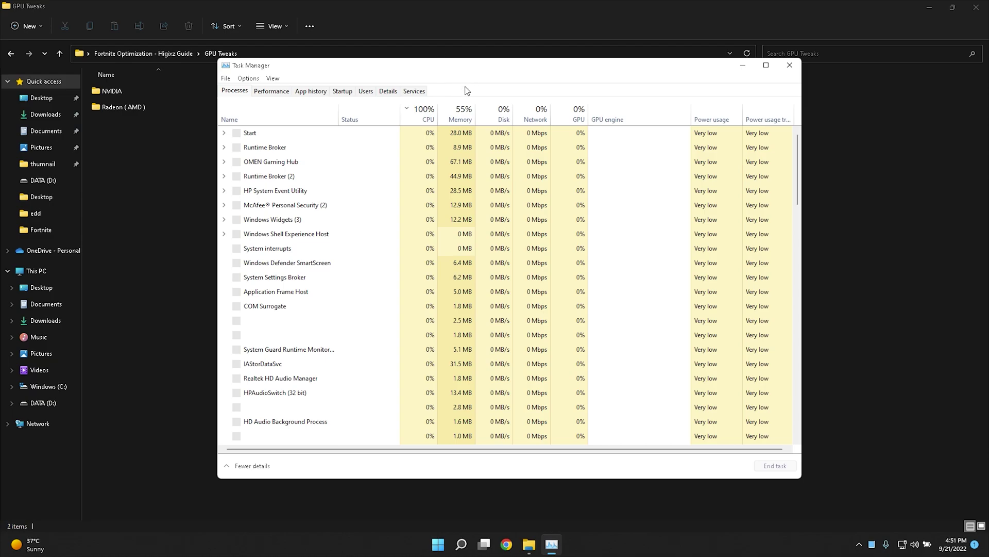
pyautogui.click(272, 94)
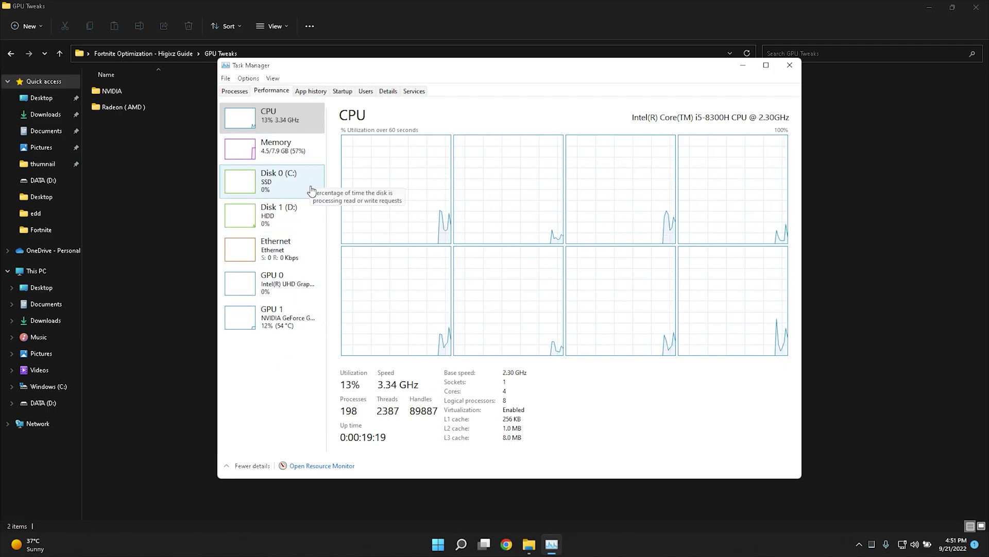
pyautogui.click(286, 320)
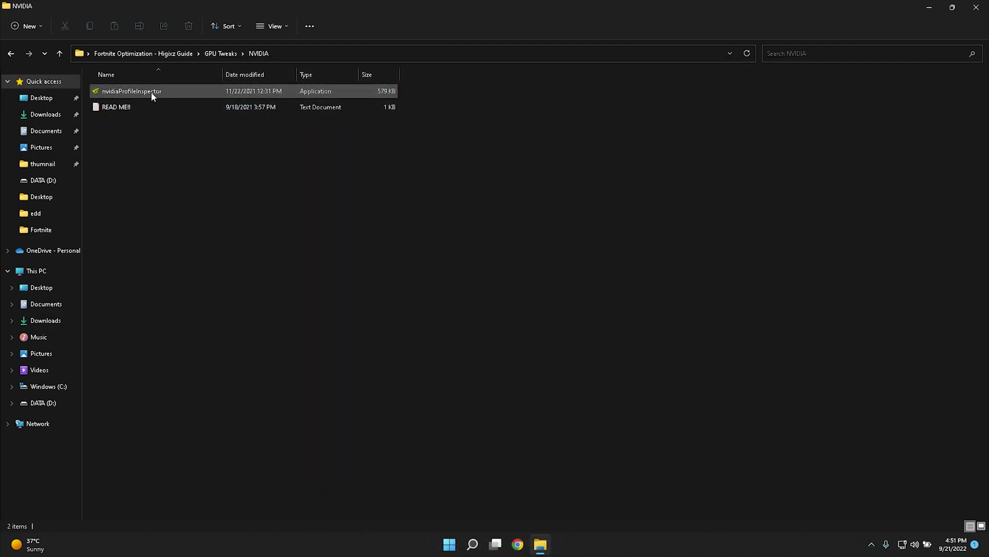
# Launch nvidiaProfileInspector from the NVIDIA folder and move its window left
pyautogui.click(125, 95)
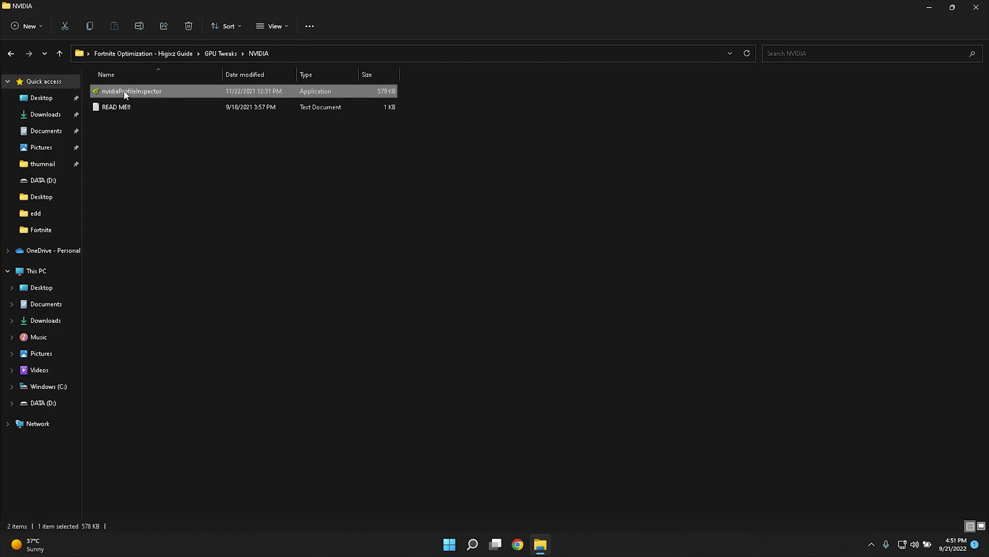
pyautogui.doubleClick(124, 94)
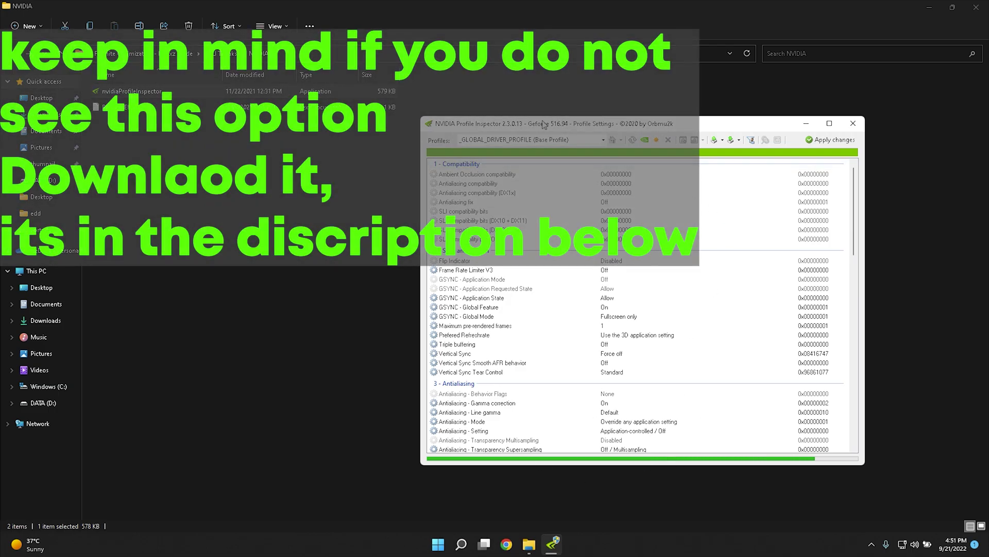
pyautogui.moveTo(544, 124); pyautogui.dragTo(385, 128)
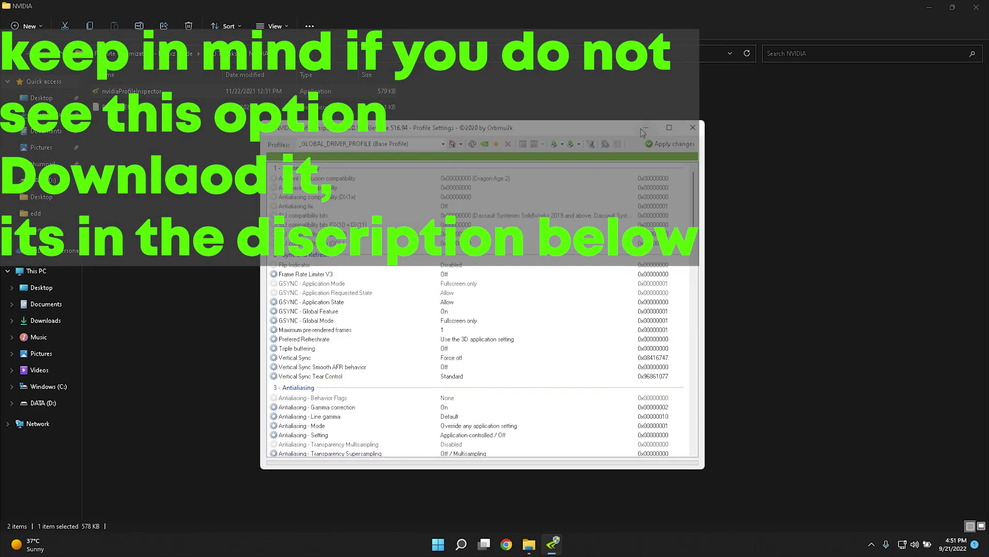
pyautogui.click(644, 129)
# Reposition the Profile Inspector window, close it, then bring it back into view
pyautogui.click(554, 543)
pyautogui.moveTo(350, 133); pyautogui.dragTo(412, 128)
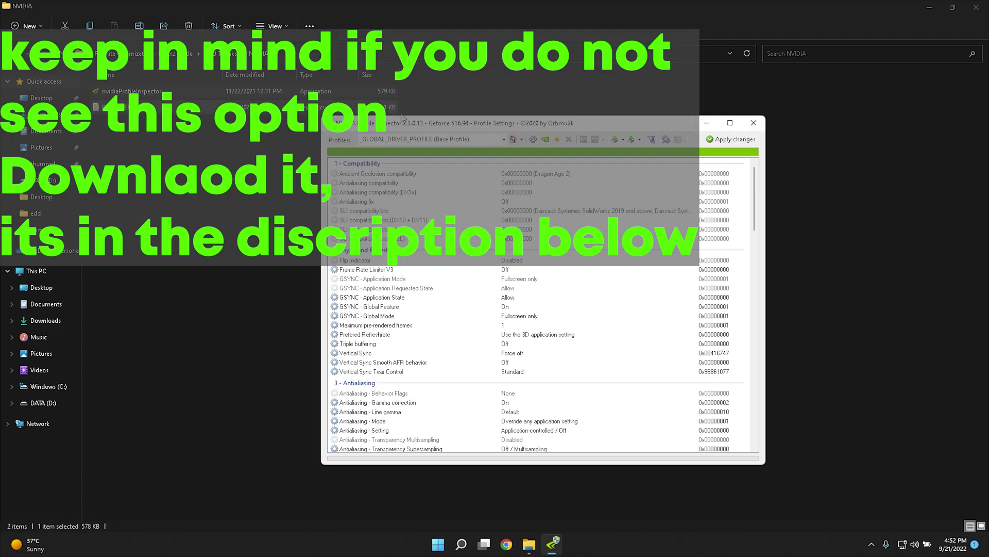
pyautogui.click(754, 123)
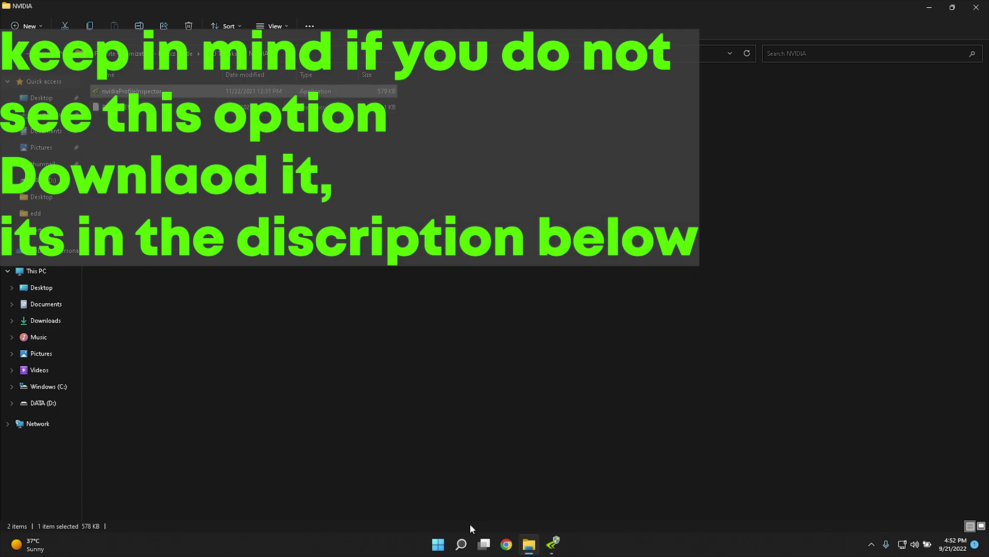
pyautogui.click(554, 544)
pyautogui.moveTo(536, 129)
pyautogui.mouseDown()
pyautogui.moveTo(506, 130)
pyautogui.moveTo(506, 110)
pyautogui.mouseUp()
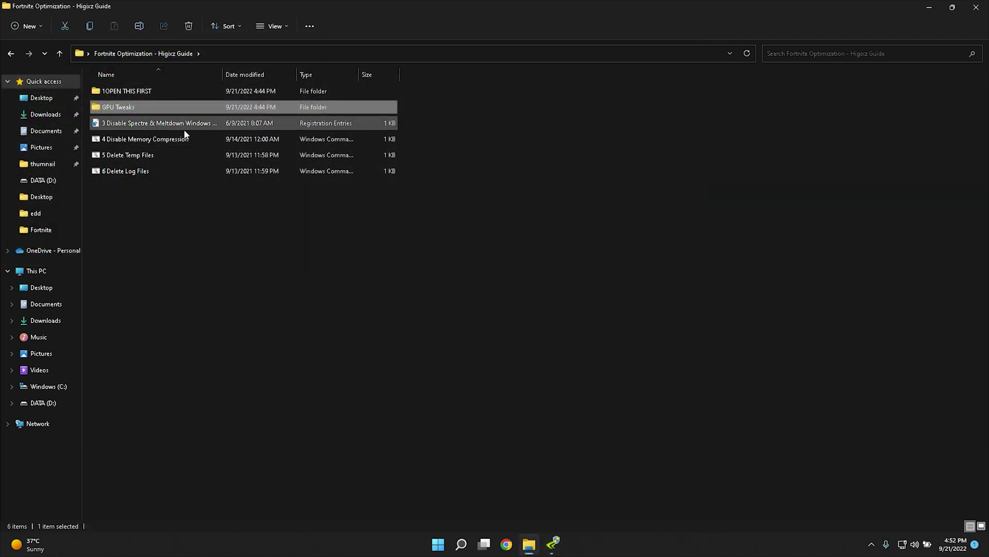
pyautogui.doubleClick(174, 114)
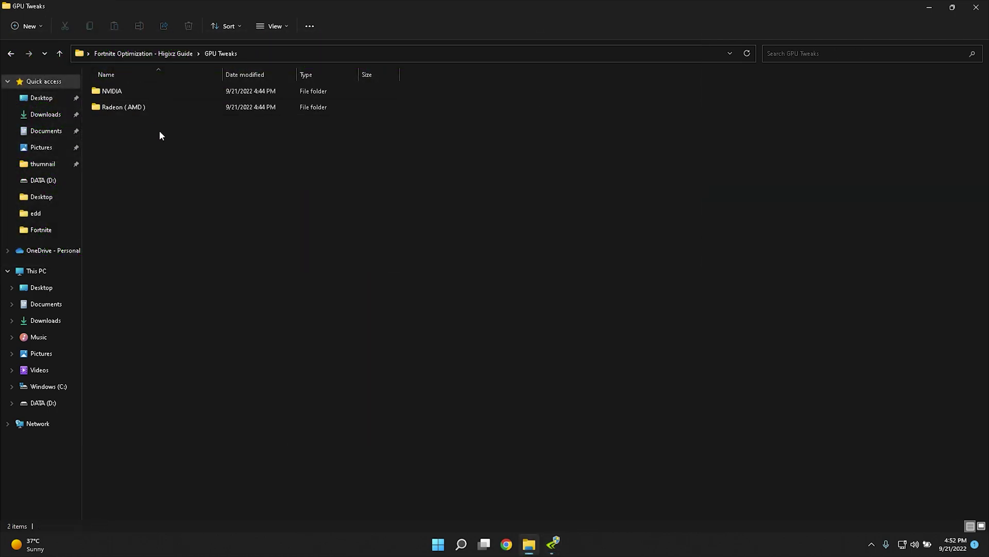
pyautogui.doubleClick(151, 111)
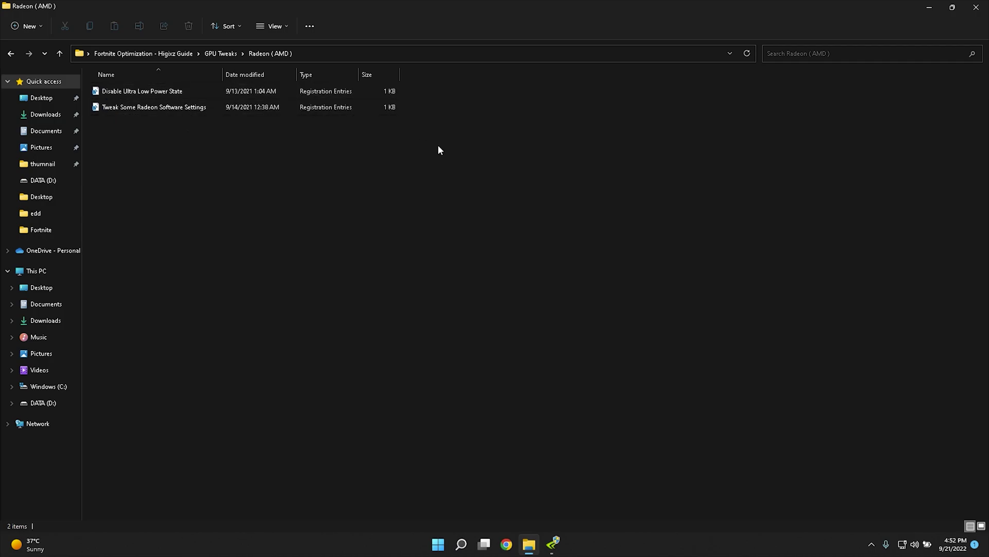
pyautogui.moveTo(436, 120)
pyautogui.mouseDown()
pyautogui.moveTo(384, 100)
pyautogui.moveTo(456, 114)
pyautogui.mouseUp()
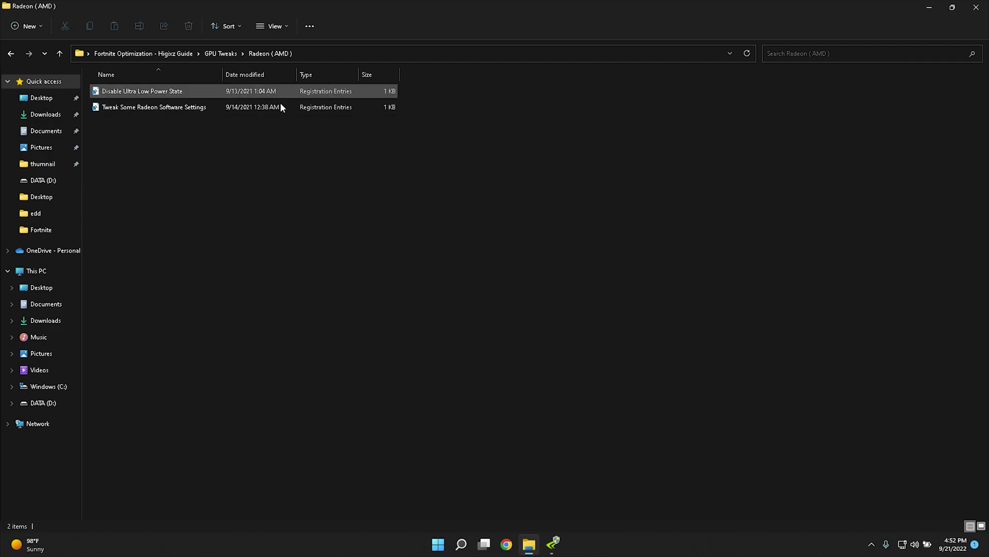
pyautogui.click(176, 52)
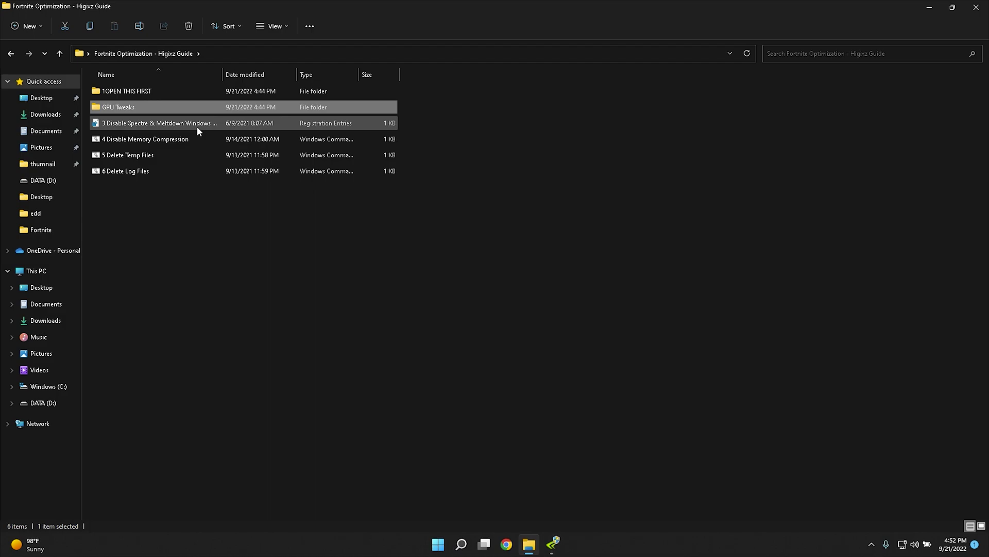
# Import the 3 Disable Spectre & Meltdown registry file and dismiss the success message
pyautogui.doubleClick(140, 125)
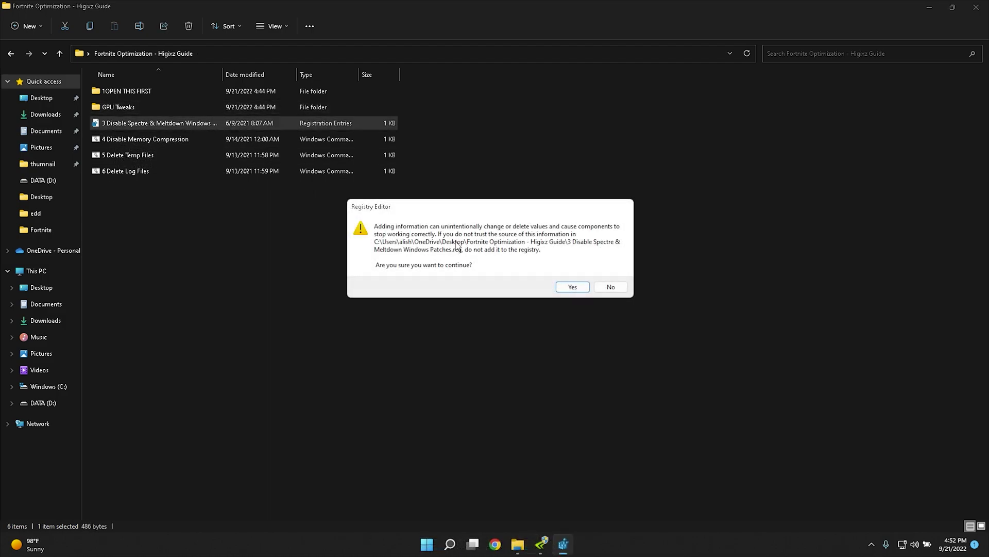
pyautogui.click(572, 287)
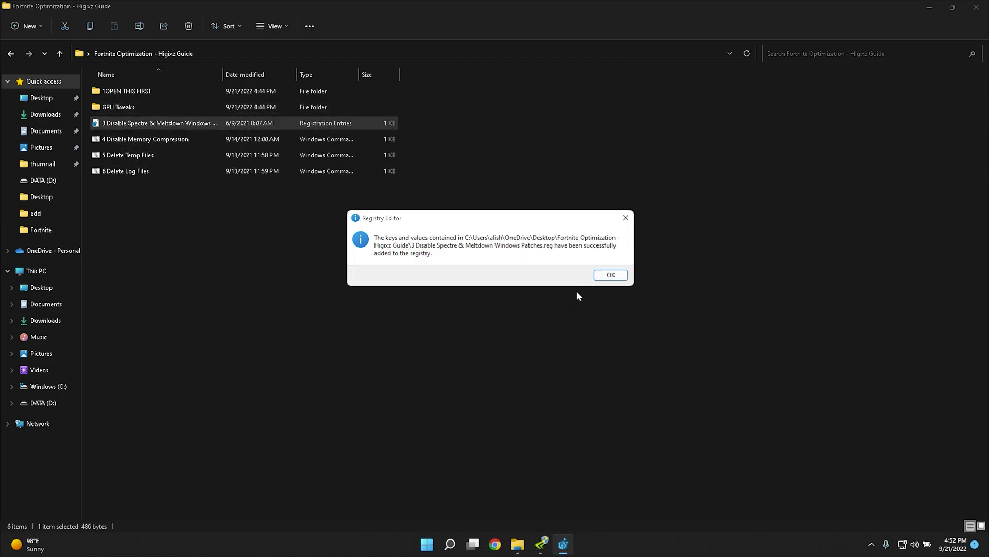
pyautogui.click(610, 277)
pyautogui.click(464, 156)
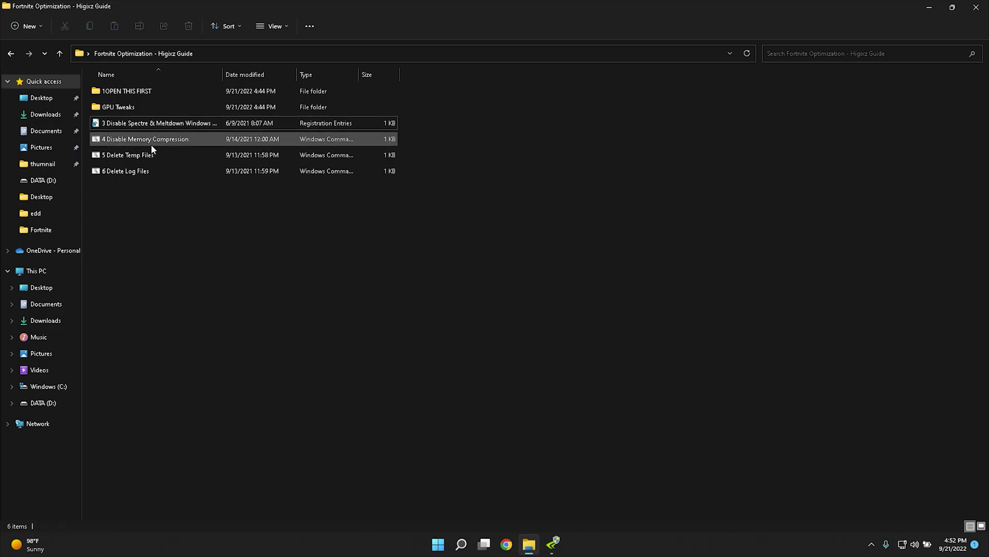
pyautogui.moveTo(135, 140)
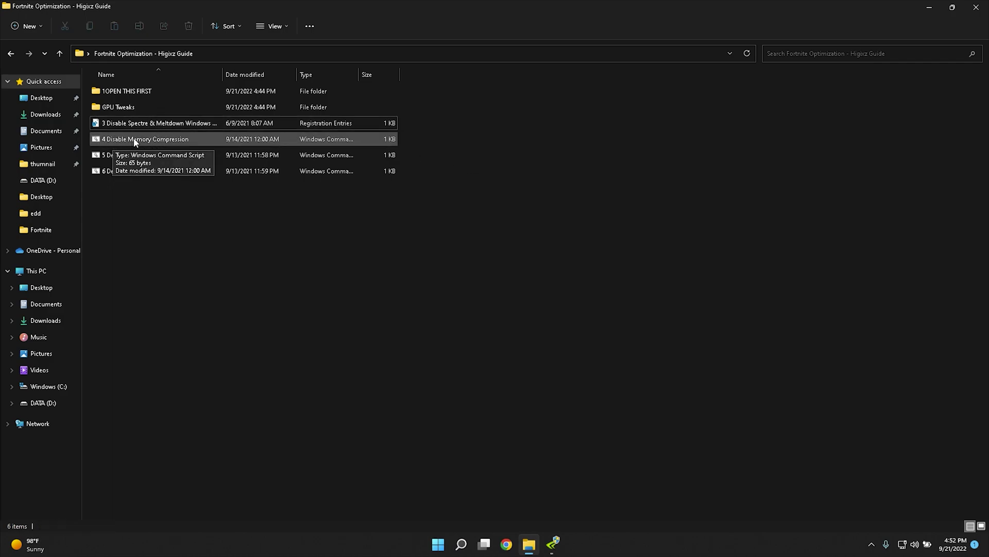
# Run 4 Disable Memory Compression and 5 Delete Temp Files, closing each command window
pyautogui.doubleClick(182, 140)
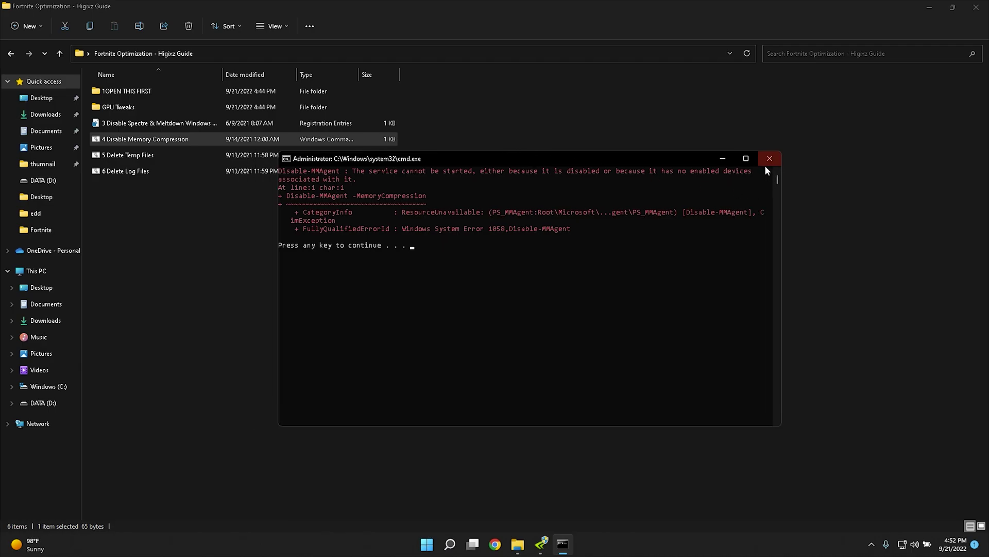
pyautogui.click(767, 159)
pyautogui.click(517, 236)
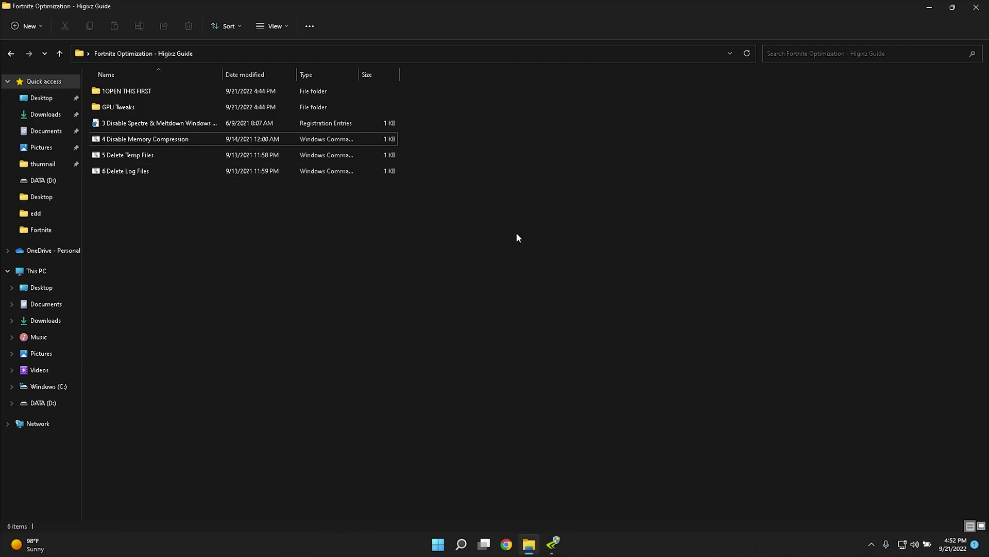
pyautogui.moveTo(128, 154)
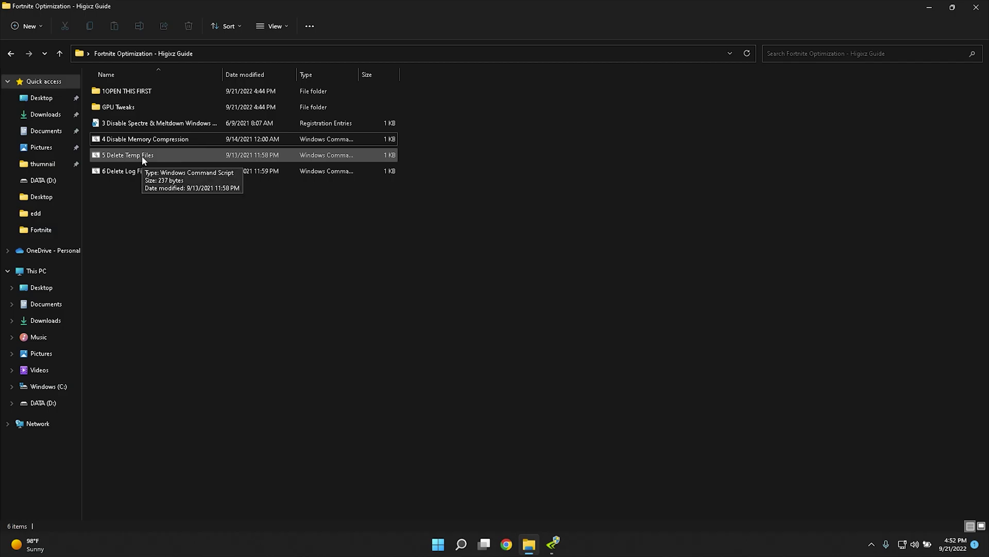
pyautogui.doubleClick(142, 156)
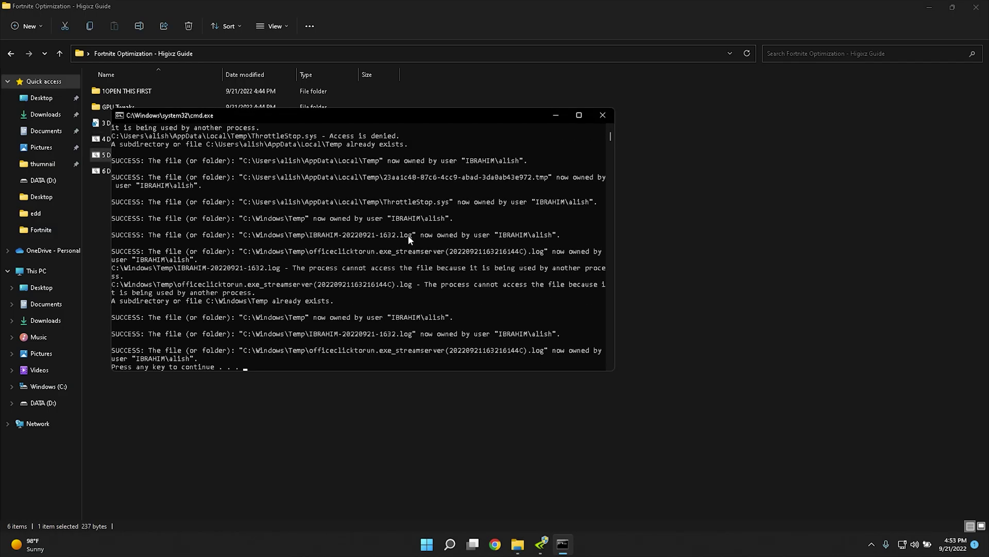
pyautogui.scroll(3, 211, 330)
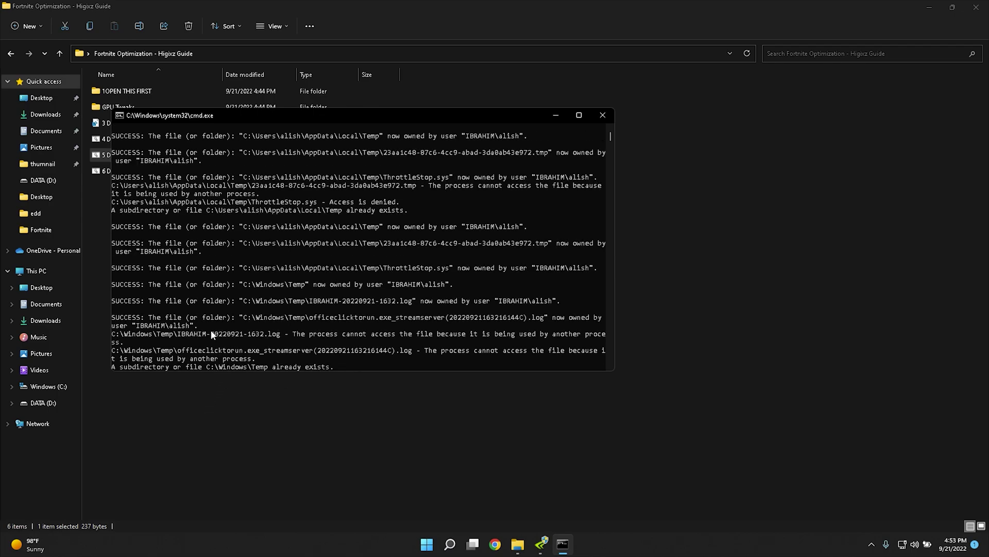
pyautogui.scroll(-3, 207, 347)
pyautogui.scroll(-2, 205, 319)
pyautogui.scroll(5, 207, 332)
pyautogui.scroll(-3, 170, 217)
pyautogui.scroll(-2, 139, 270)
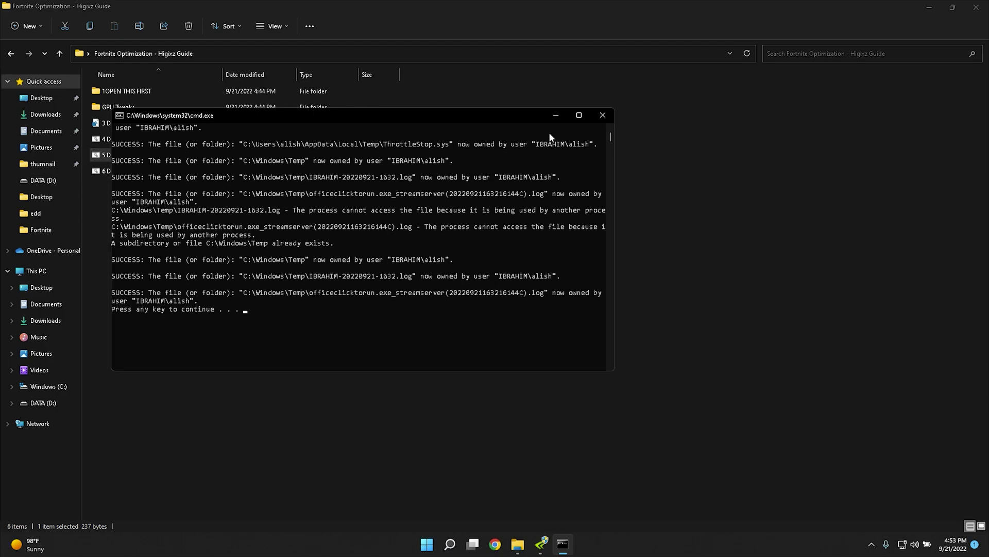
pyautogui.click(603, 116)
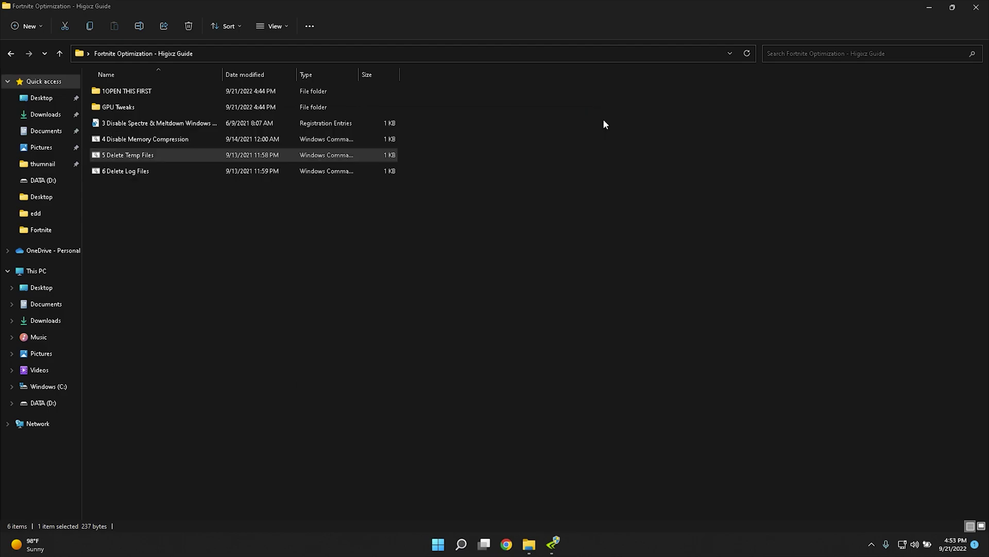
# Run the 6 Delete Log Files script
pyautogui.doubleClick(147, 172)
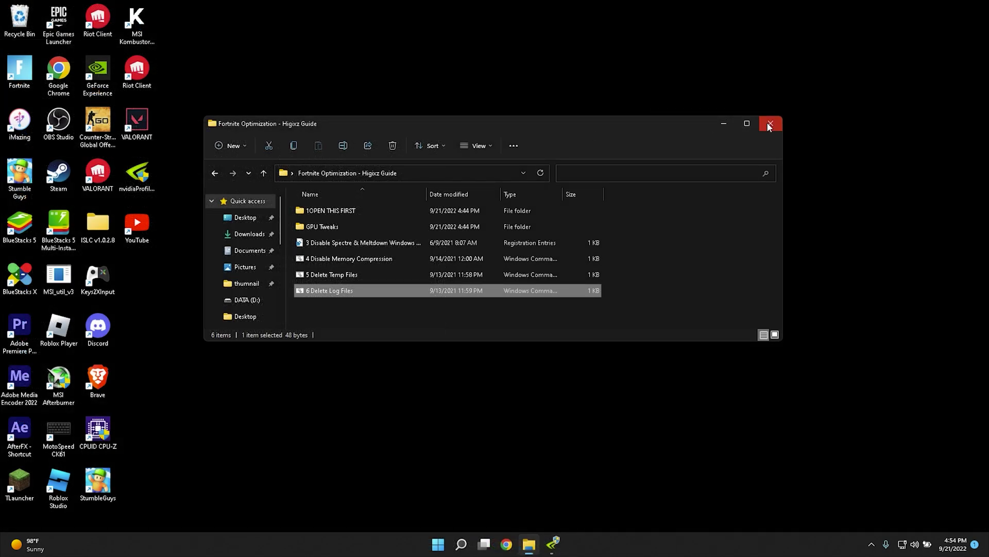
# Close the guide folder and run powercfg -duplicatescheme in an administrator Command Prompt, then close it
pyautogui.click(765, 126)
pyautogui.press('super')
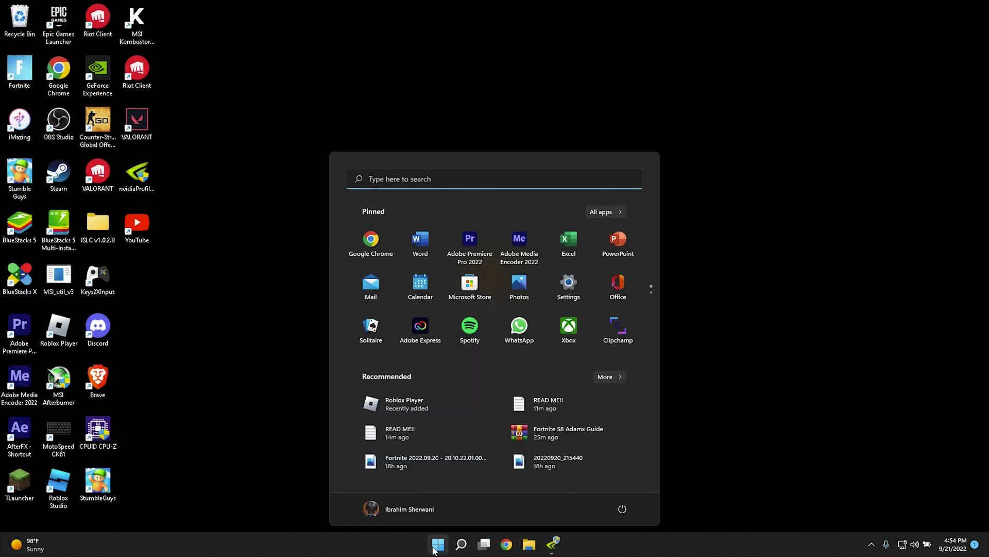
pyautogui.click(533, 185)
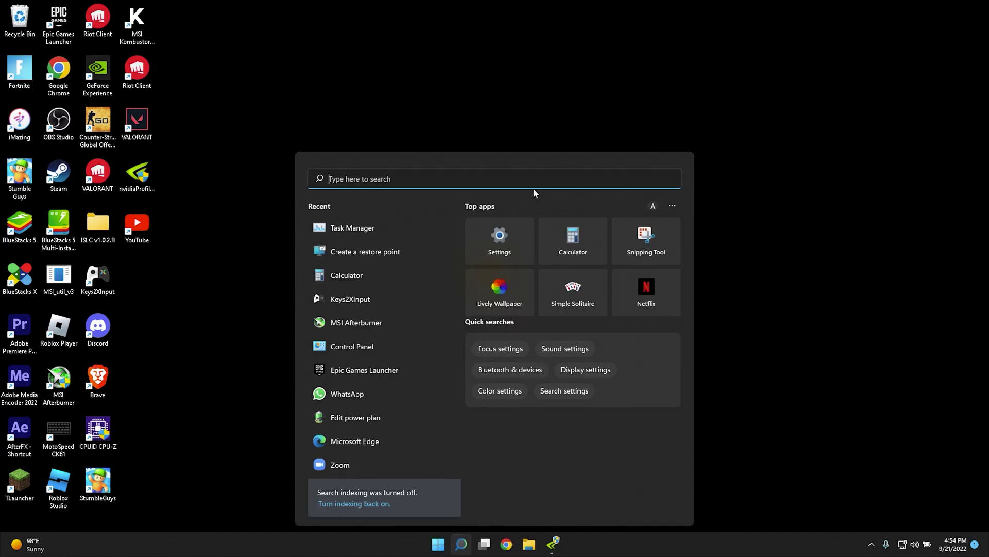
pyautogui.write('cmd')
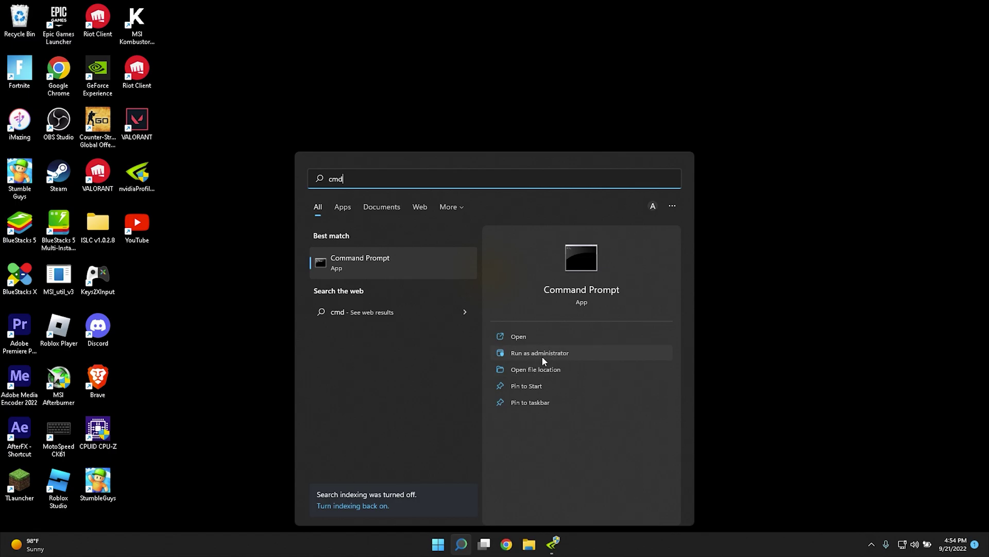
pyautogui.click(559, 355)
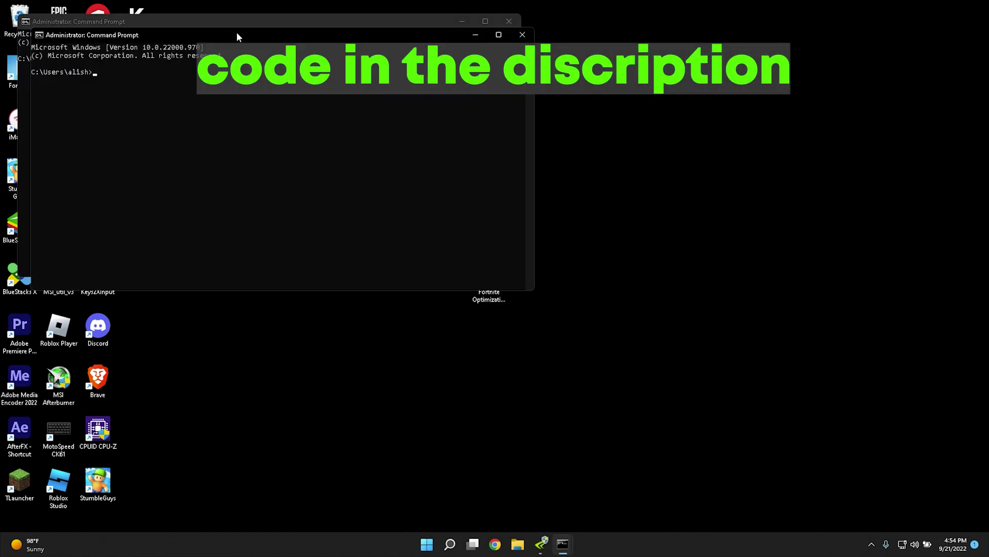
pyautogui.moveTo(237, 31); pyautogui.dragTo(524, 147)
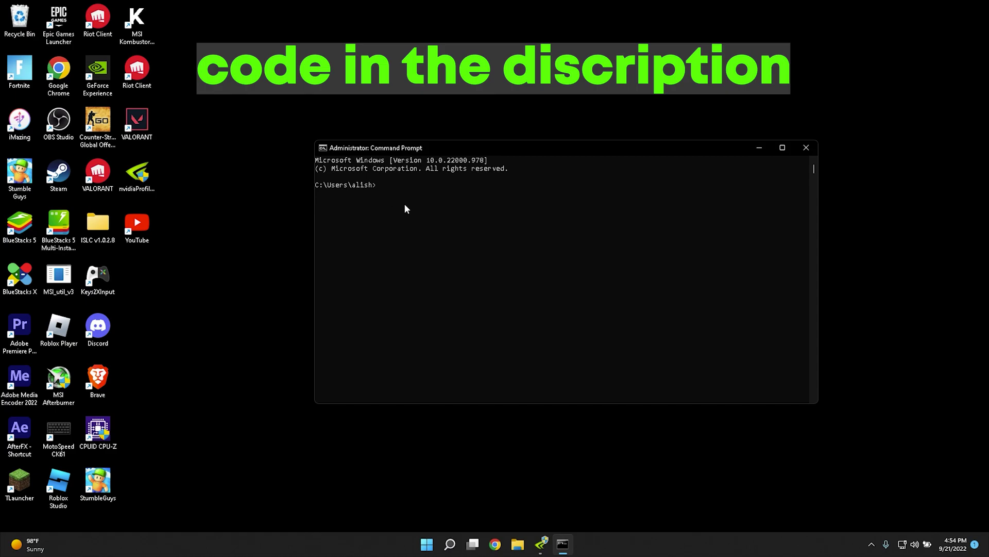
pyautogui.write('powercfg -duplicatescheme e9a42b02-d5df-448d-aa00-03f14749eb61')
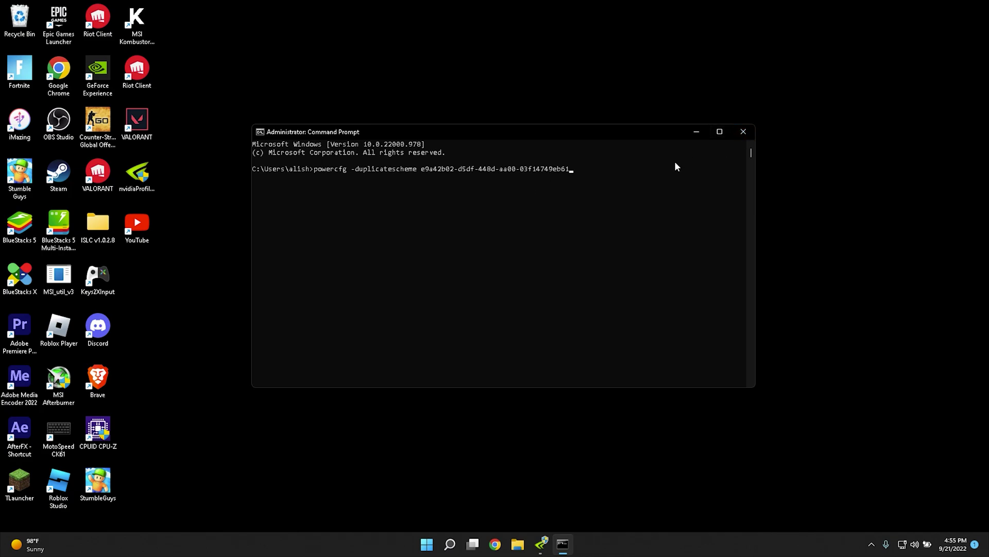
pyautogui.click(744, 134)
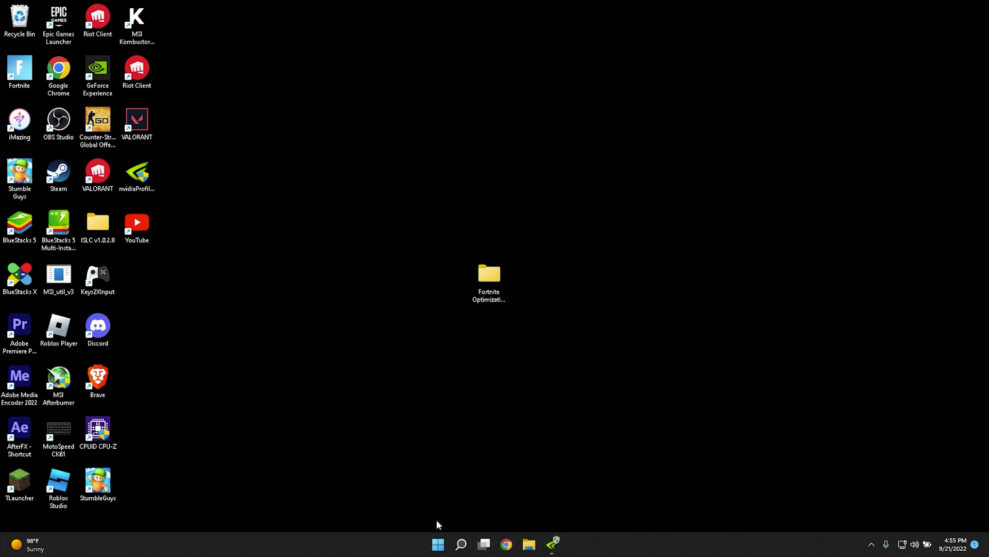
# Open Control Panel maximized, view items as small icons, and go to Power Options
pyautogui.click(438, 544)
pyautogui.click(471, 180)
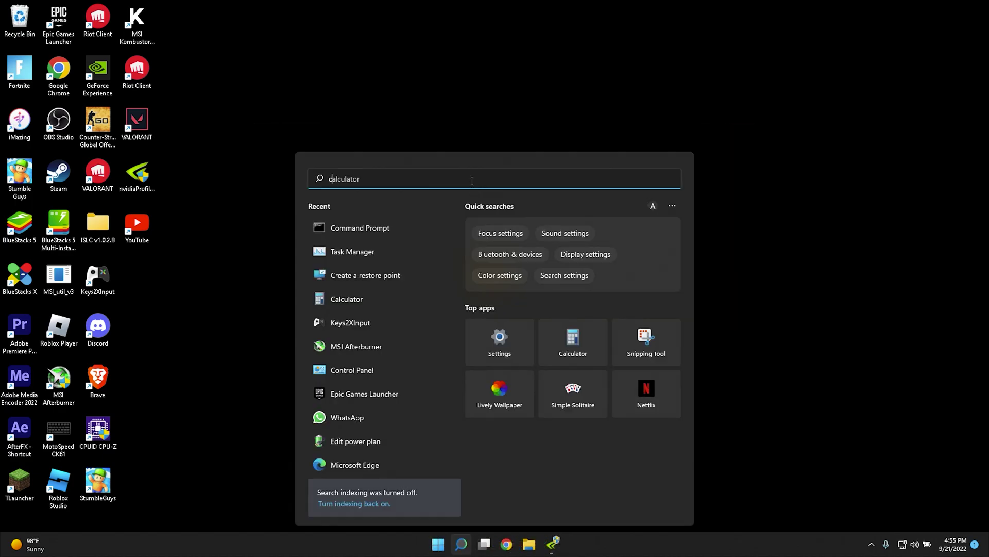
pyautogui.write('control panel')
pyautogui.press('Return')
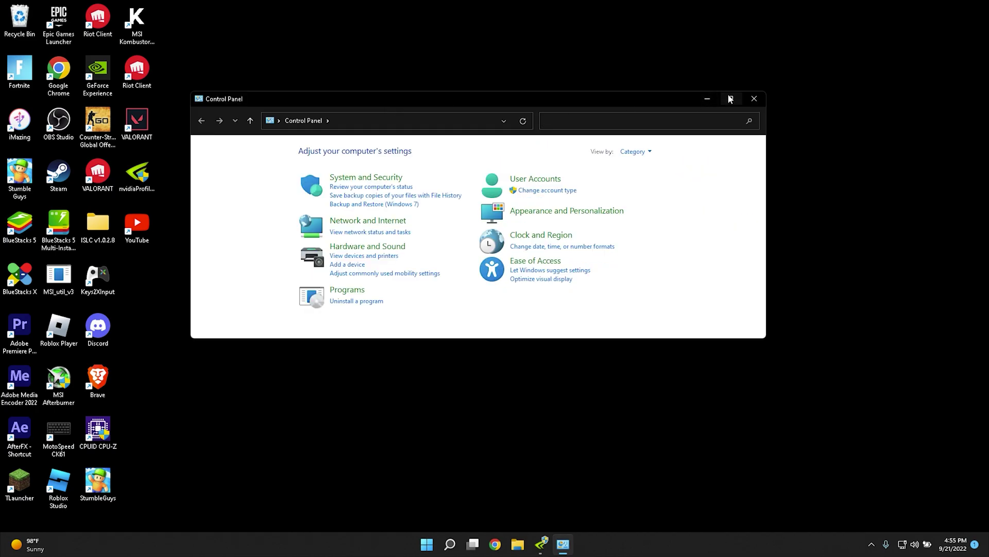
pyautogui.click(730, 97)
pyautogui.click(653, 57)
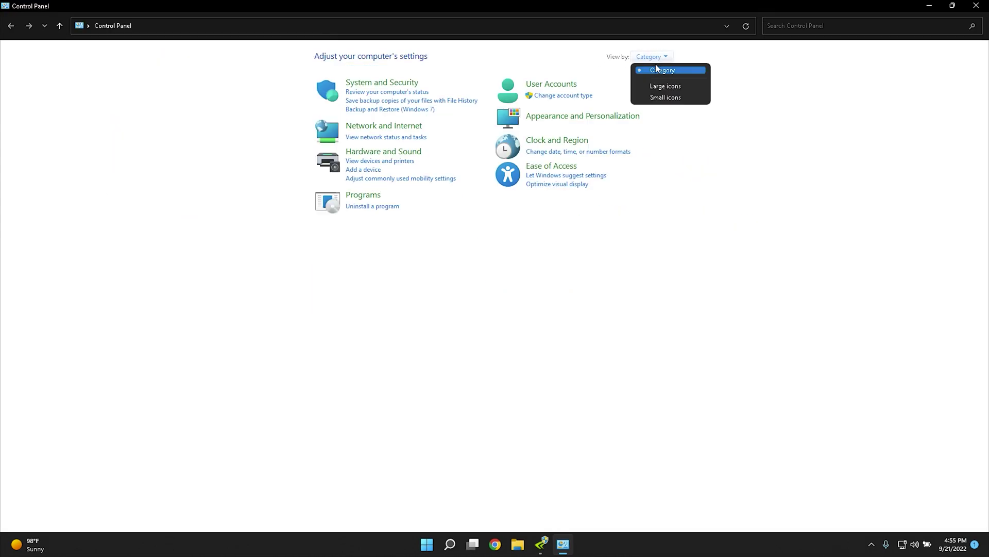
pyautogui.click(664, 98)
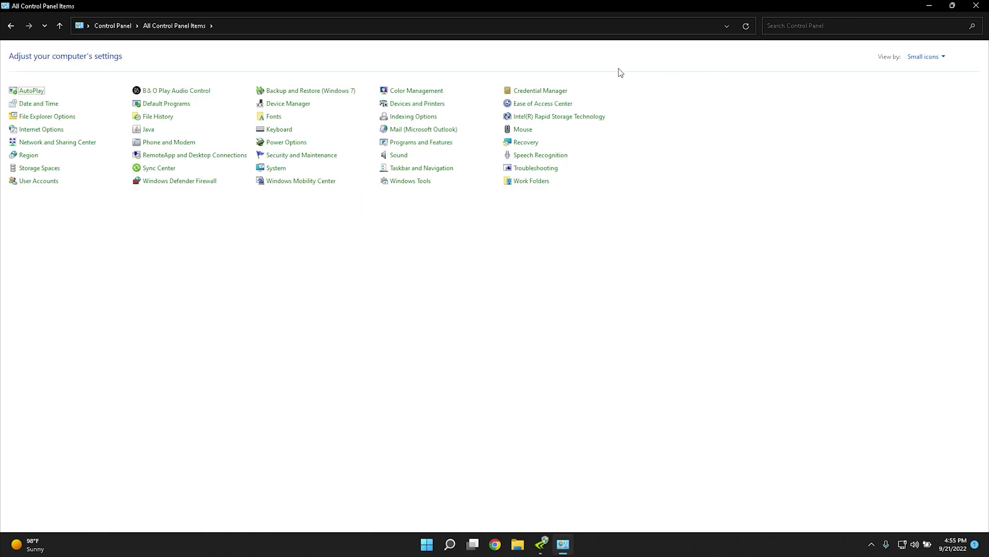
pyautogui.click(295, 145)
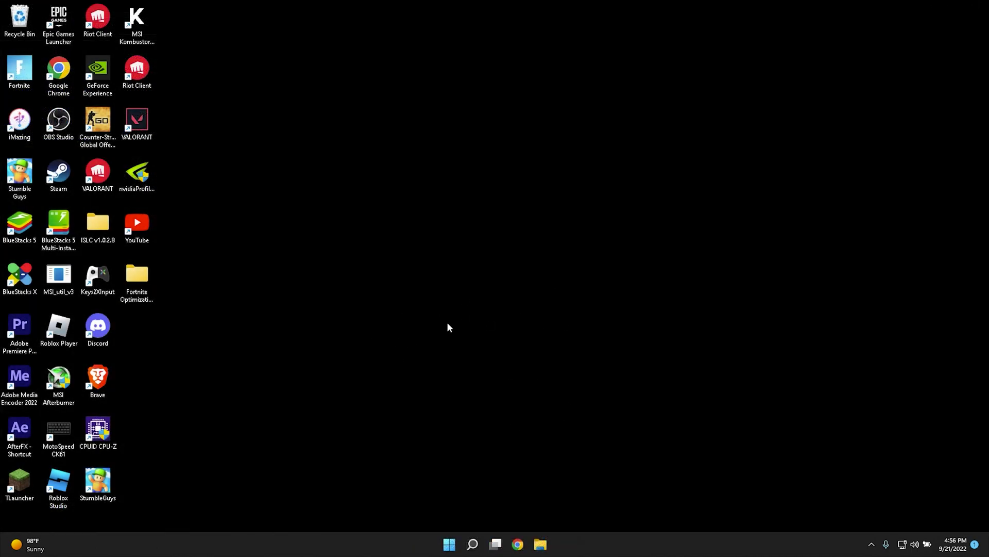
pyautogui.click(872, 543)
pyautogui.moveTo(892, 516)
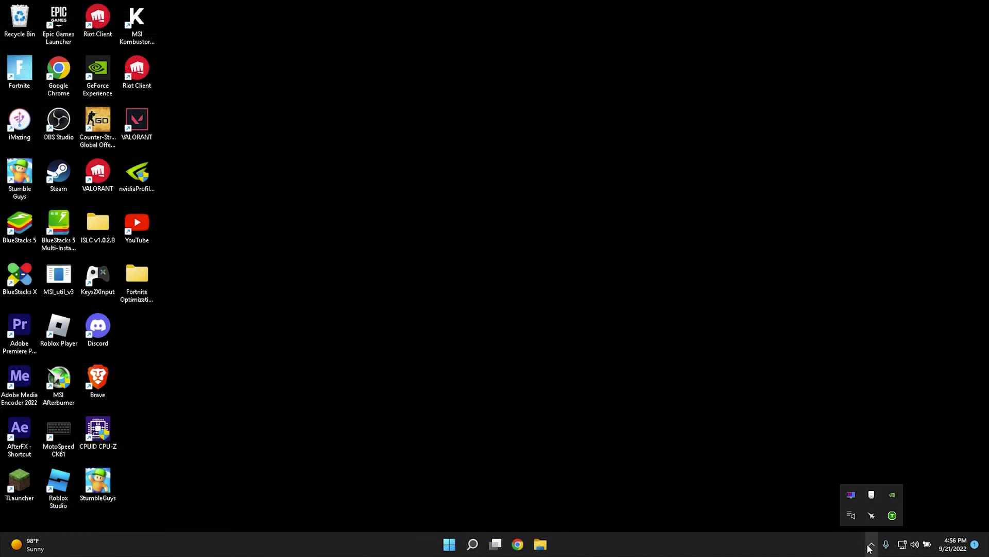
pyautogui.click(893, 516)
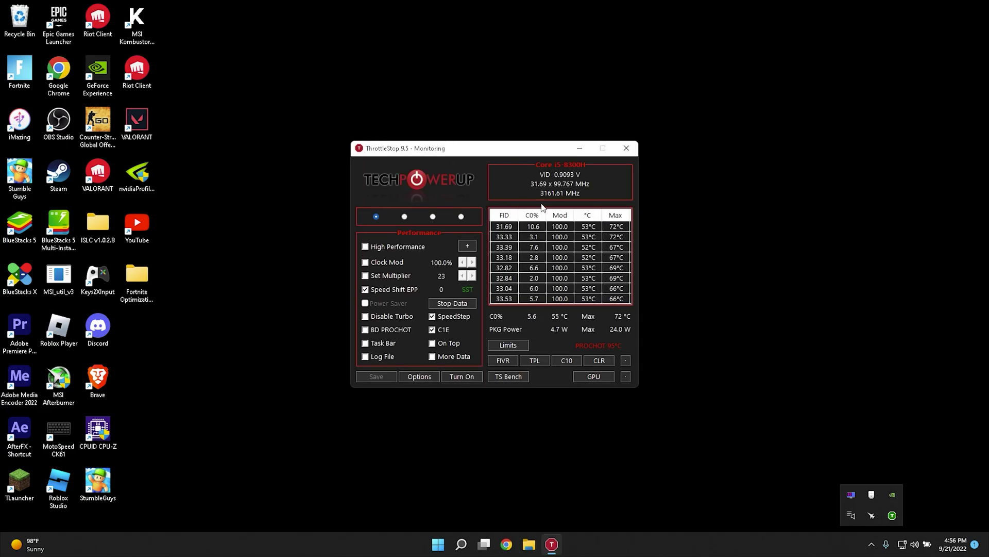
pyautogui.click(606, 154)
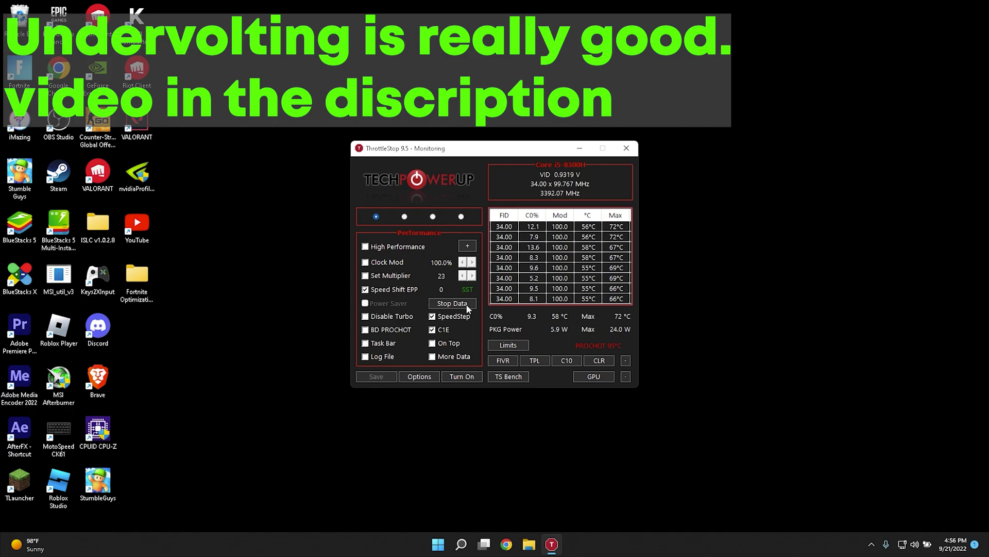
pyautogui.click(503, 360)
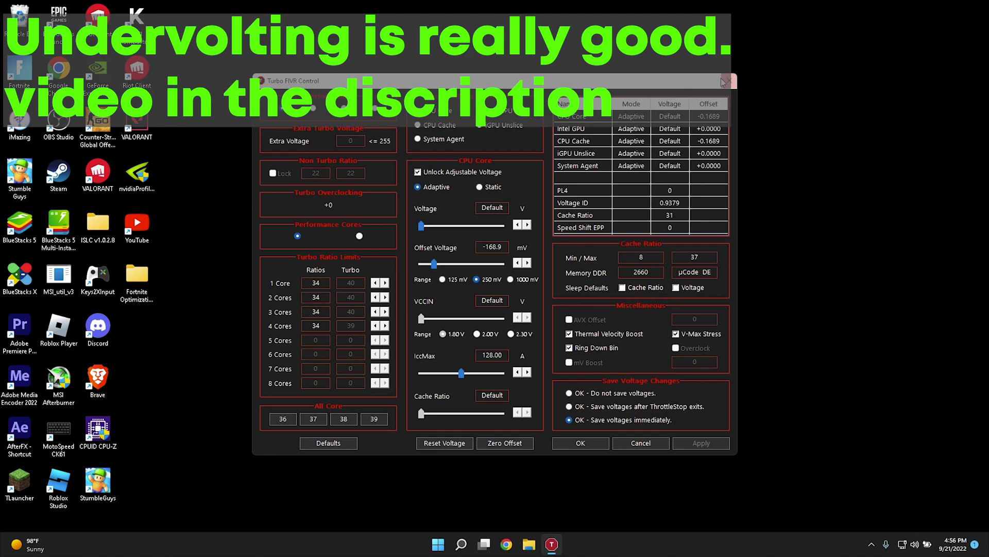
pyautogui.click(723, 78)
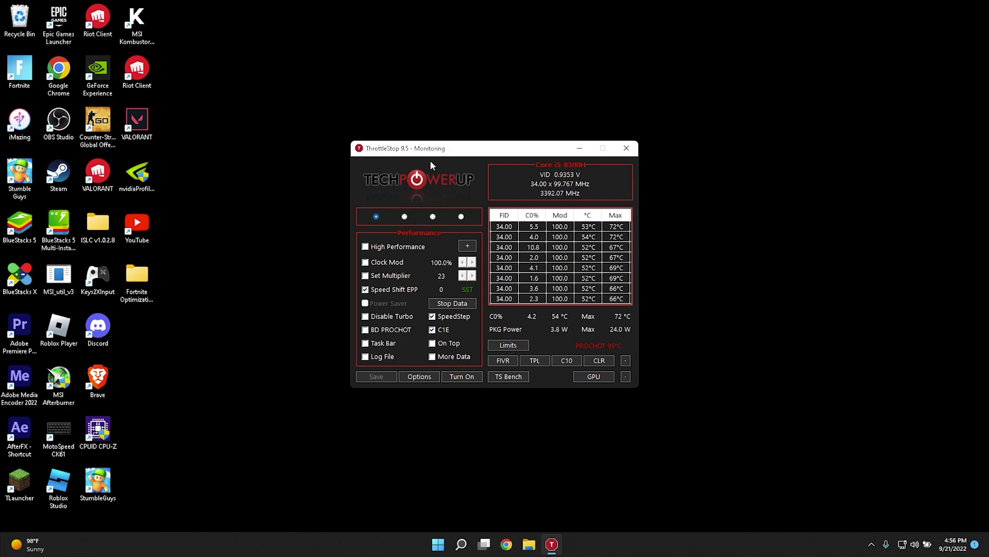
pyautogui.click(542, 360)
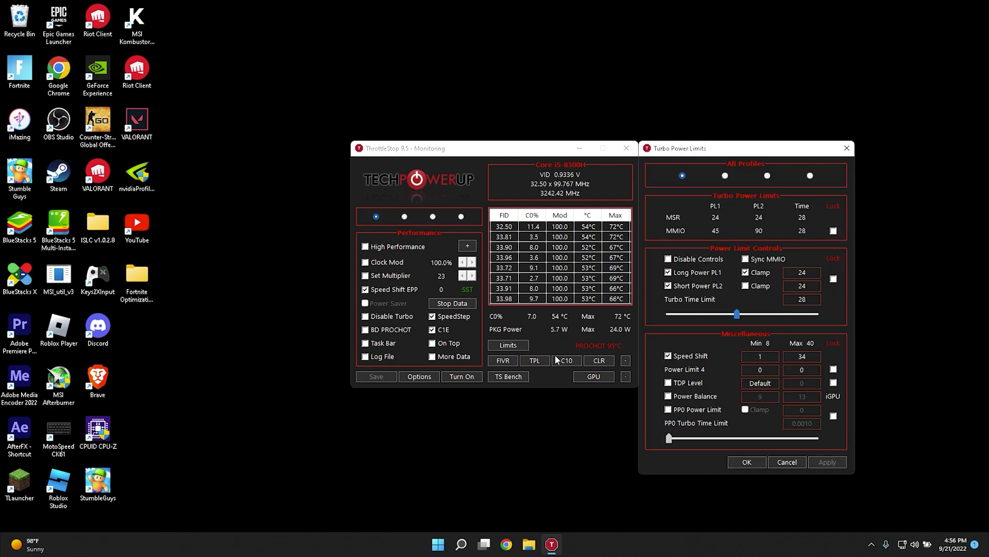
pyautogui.click(847, 149)
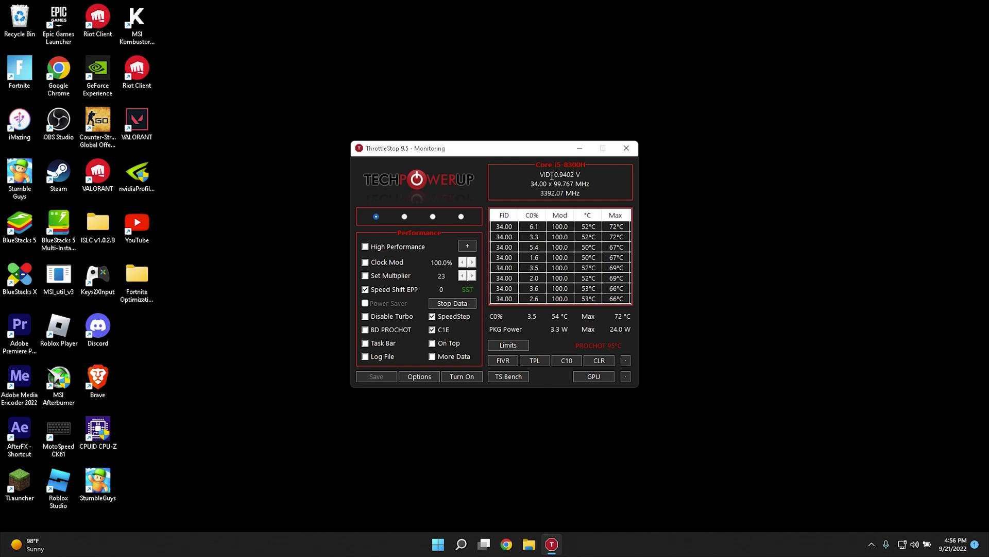
pyautogui.click(578, 149)
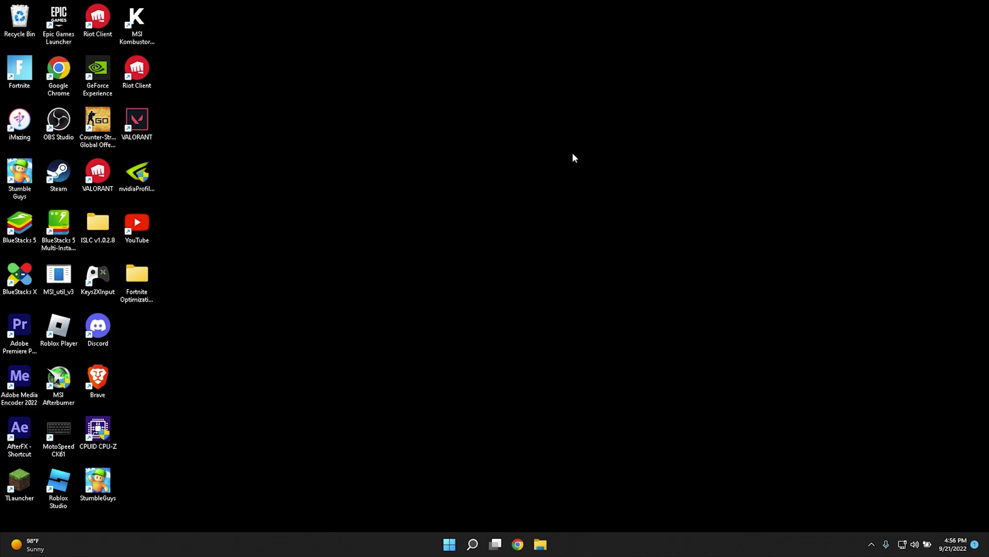